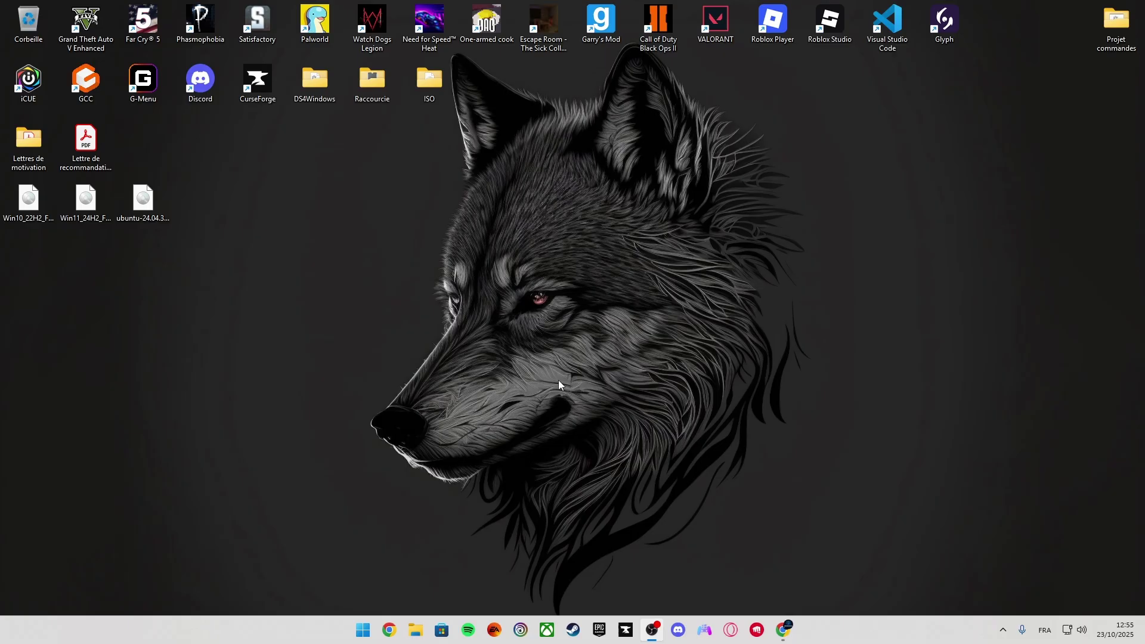
- In Chrome, search Google for "ventoy" and open the Download page on ventoy.net
{"action": "left_click", "coordinate": [558, 388]}
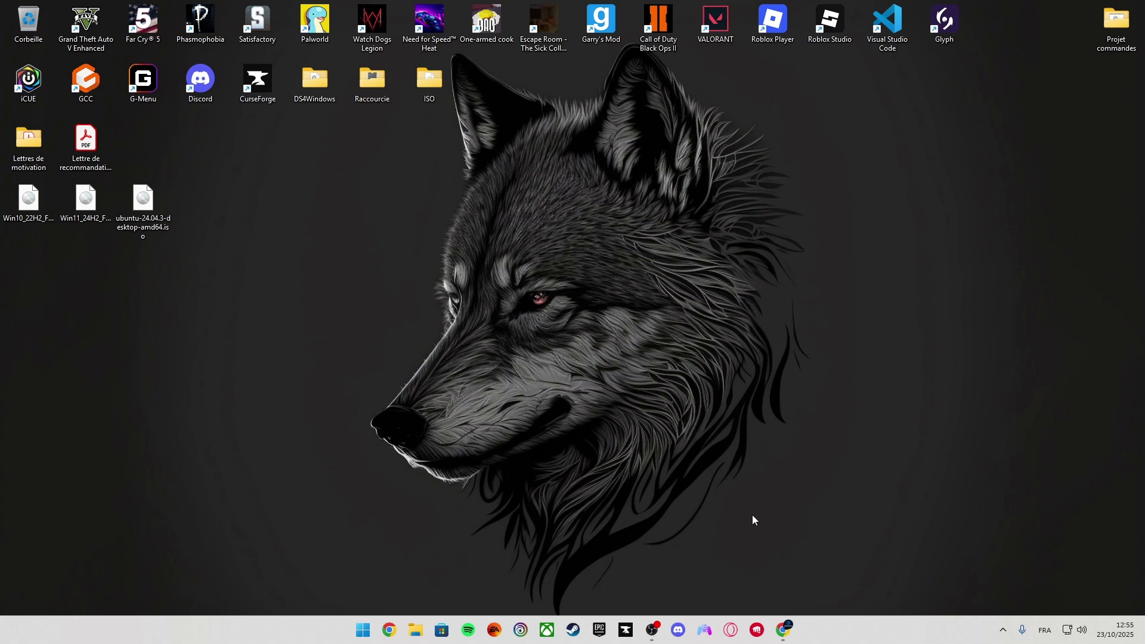
{"action": "left_click", "coordinate": [783, 629]}
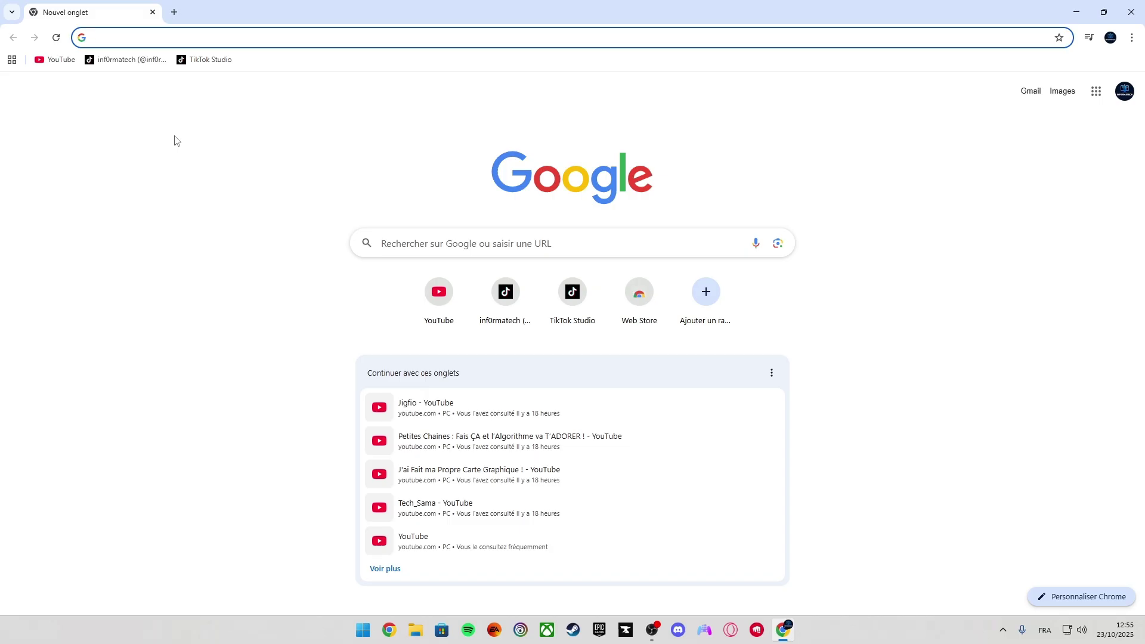
{"action": "type", "text": "ventoy"}
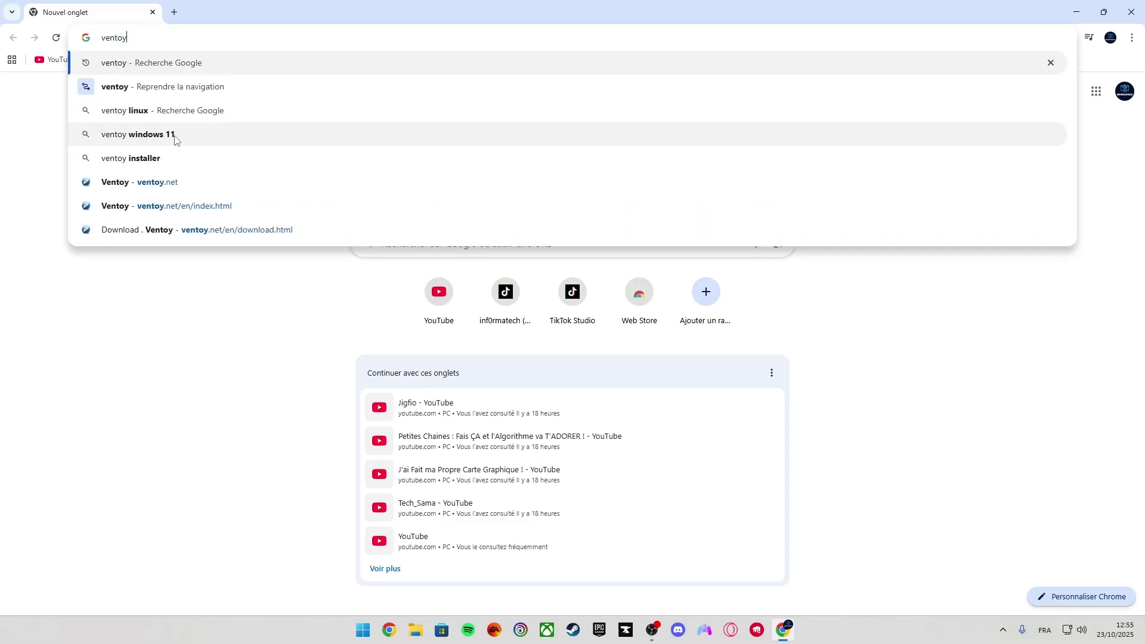
{"action": "key", "text": "Return"}
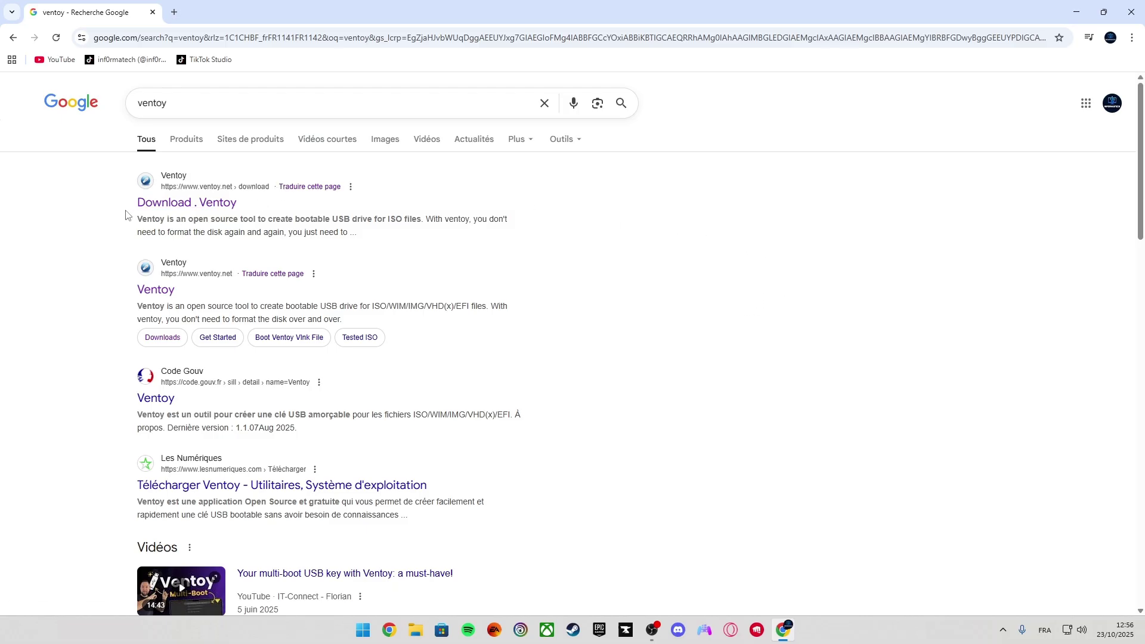
{"action": "left_click", "coordinate": [226, 206]}
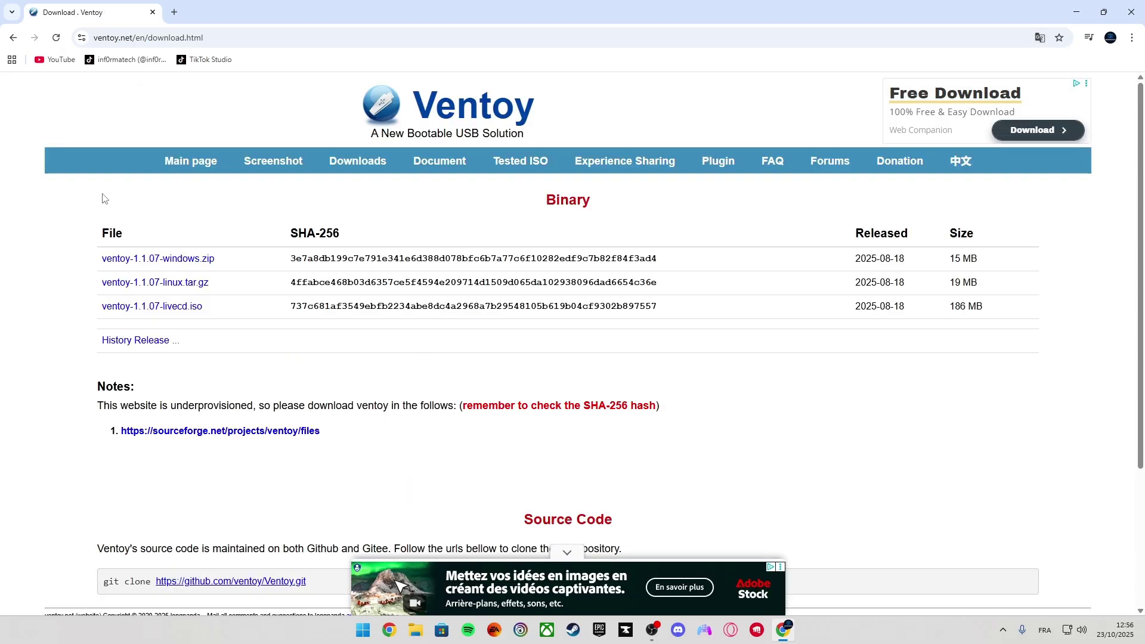
- Download ventoy-1.1.07-windows.zip from SourceForge and minimize the browser
{"action": "left_click", "coordinate": [210, 261]}
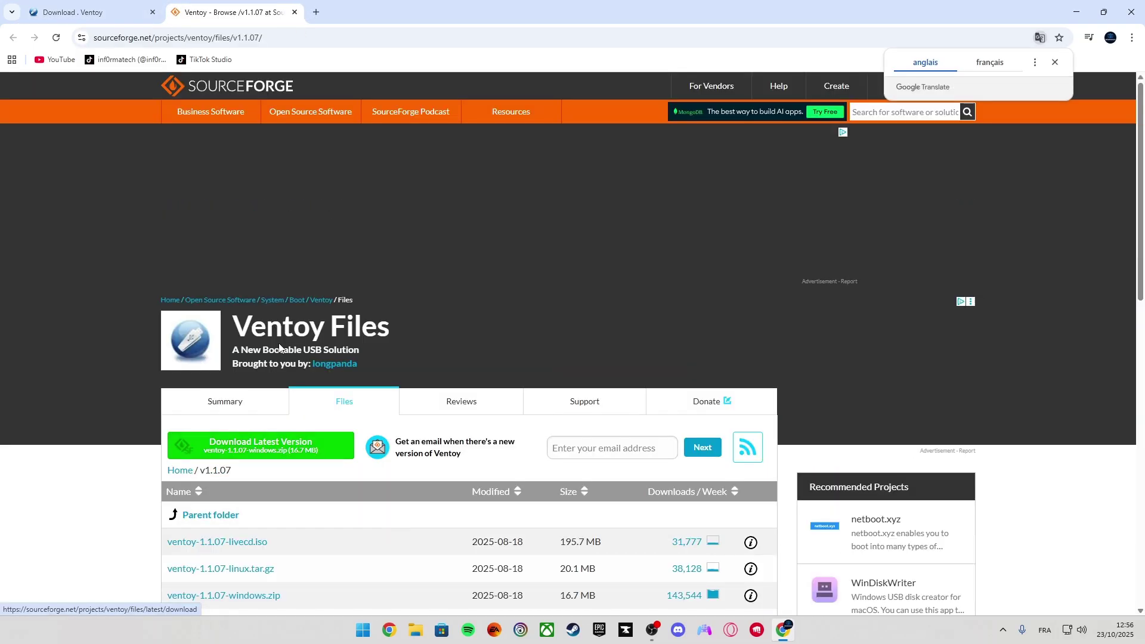
{"action": "left_click", "coordinate": [307, 455]}
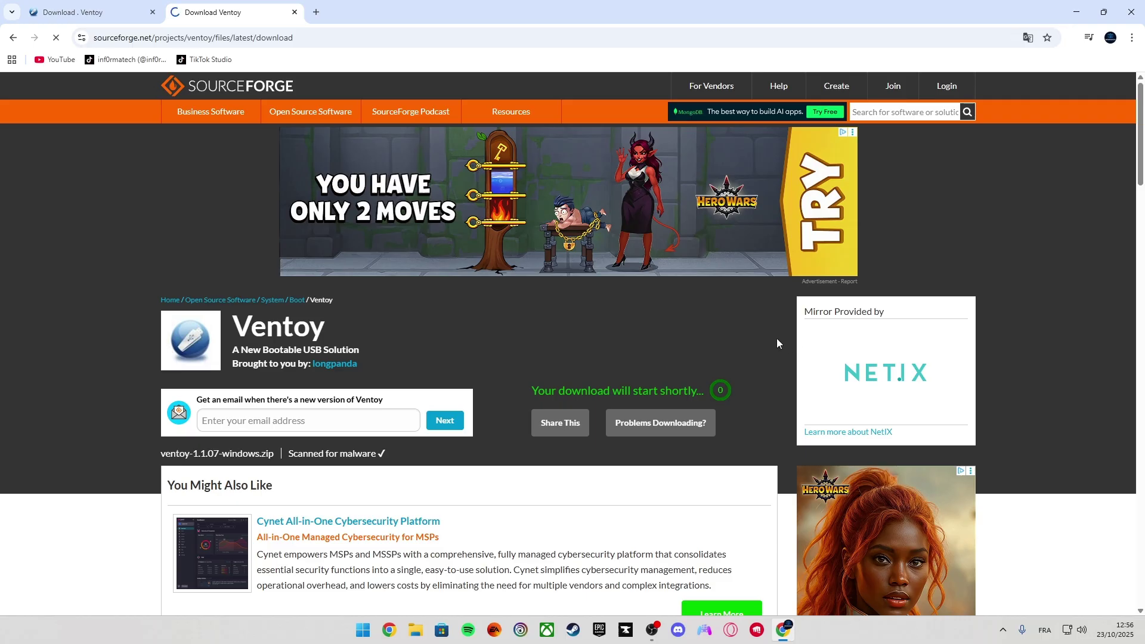
{"action": "left_click", "coordinate": [1069, 38]}
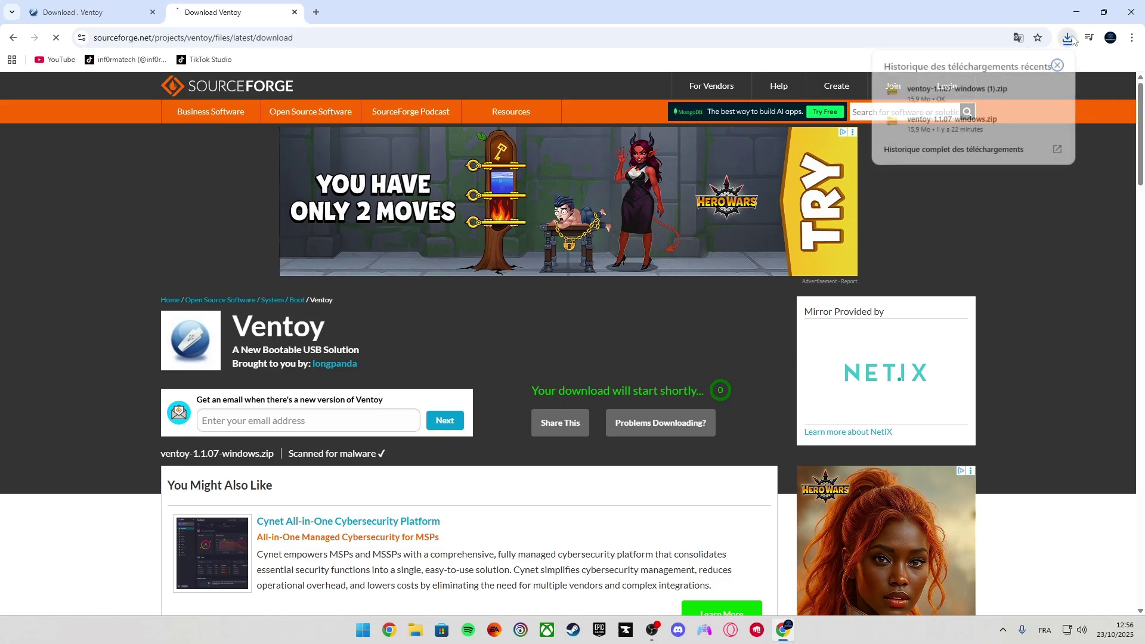
{"action": "left_click", "coordinate": [1068, 38]}
{"action": "left_click", "coordinate": [1077, 12]}
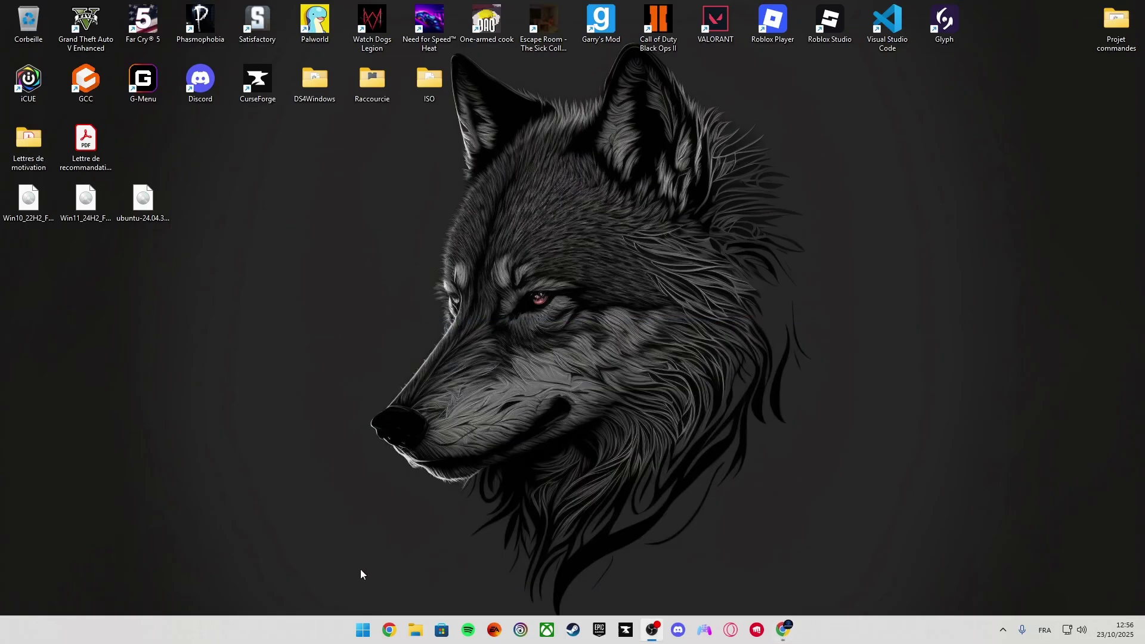
- In File Explorer's Téléchargements folder, delete the duplicate ventoy-1.1.07-windows (1).zip and the old ventoy-1.1.07 folder
{"action": "left_click", "coordinate": [416, 629]}
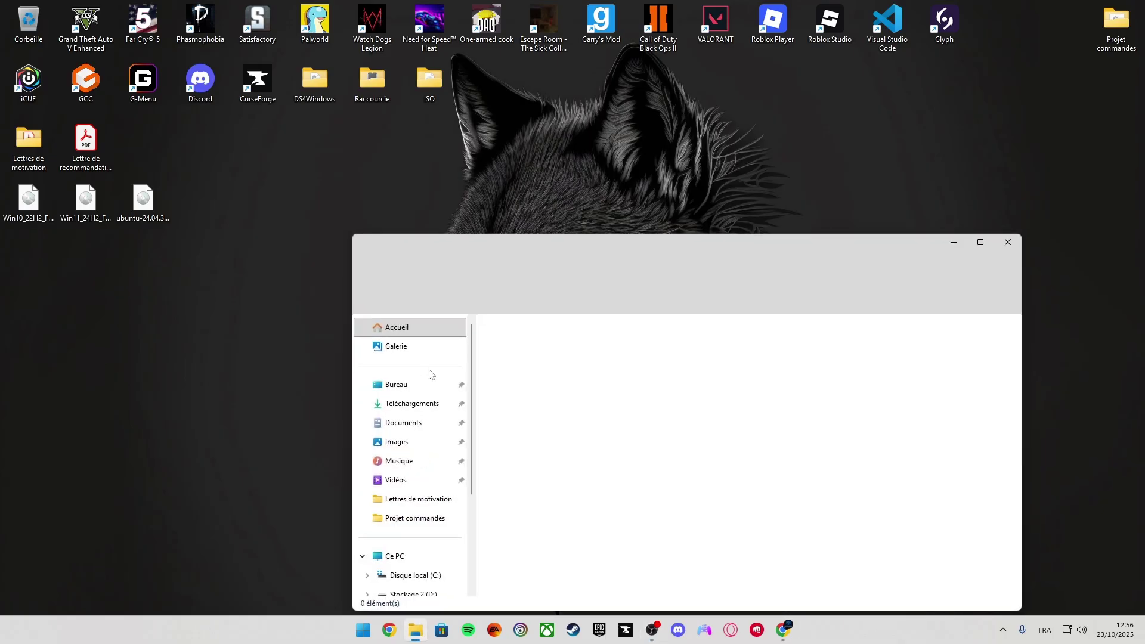
{"action": "left_click", "coordinate": [422, 407]}
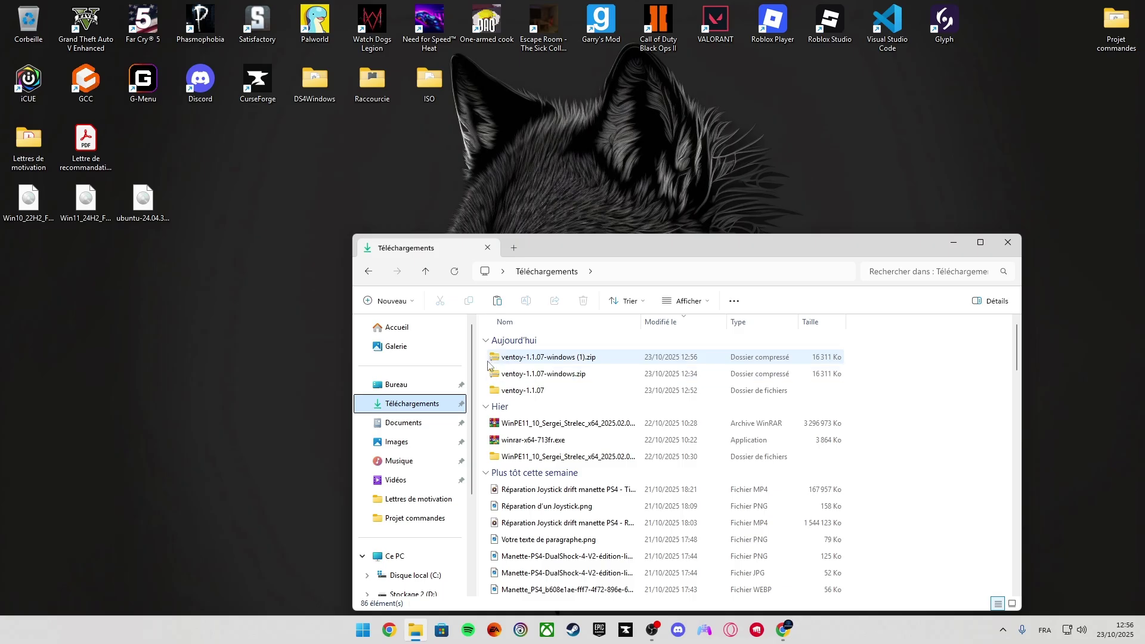
{"action": "left_click", "coordinate": [523, 362]}
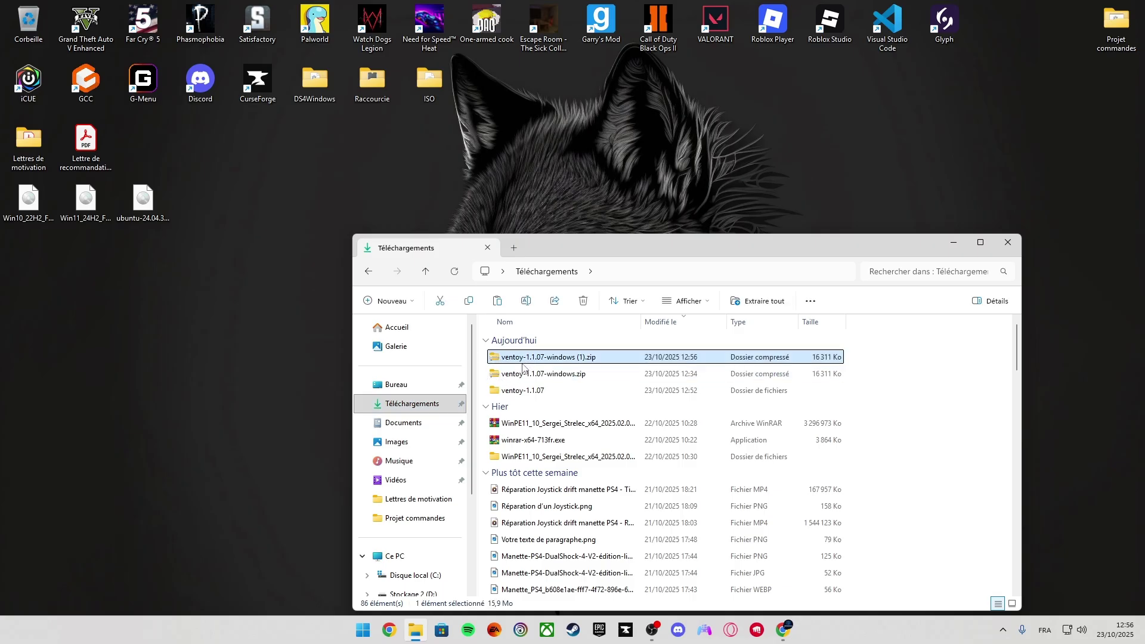
{"action": "key", "text": "Delete"}
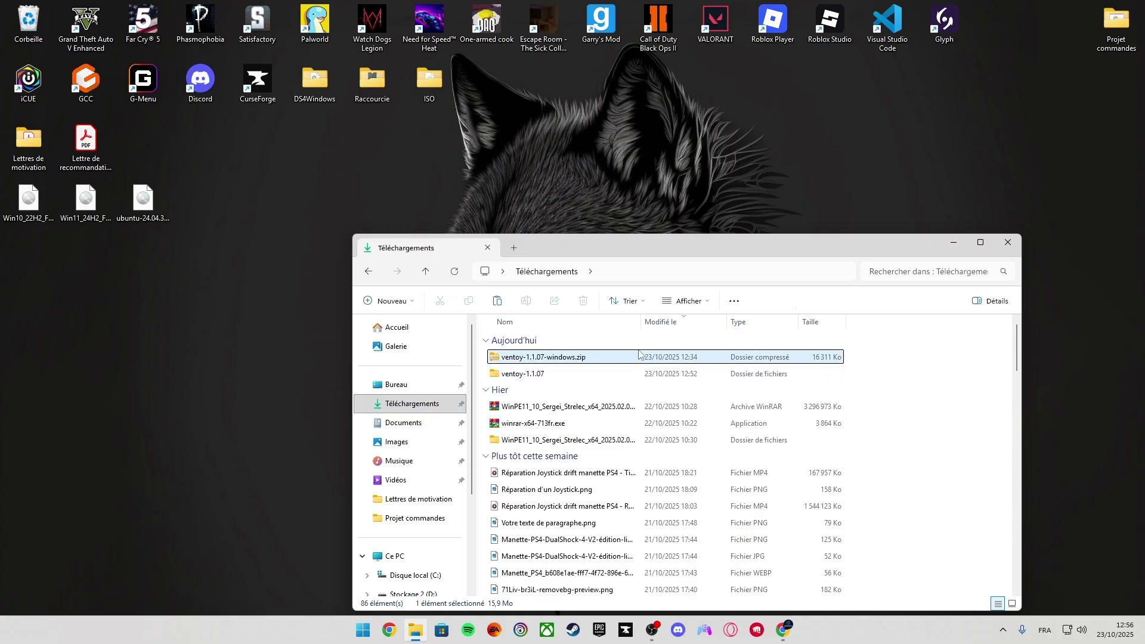
{"action": "left_click", "coordinate": [519, 375]}
{"action": "key", "text": "Delete"}
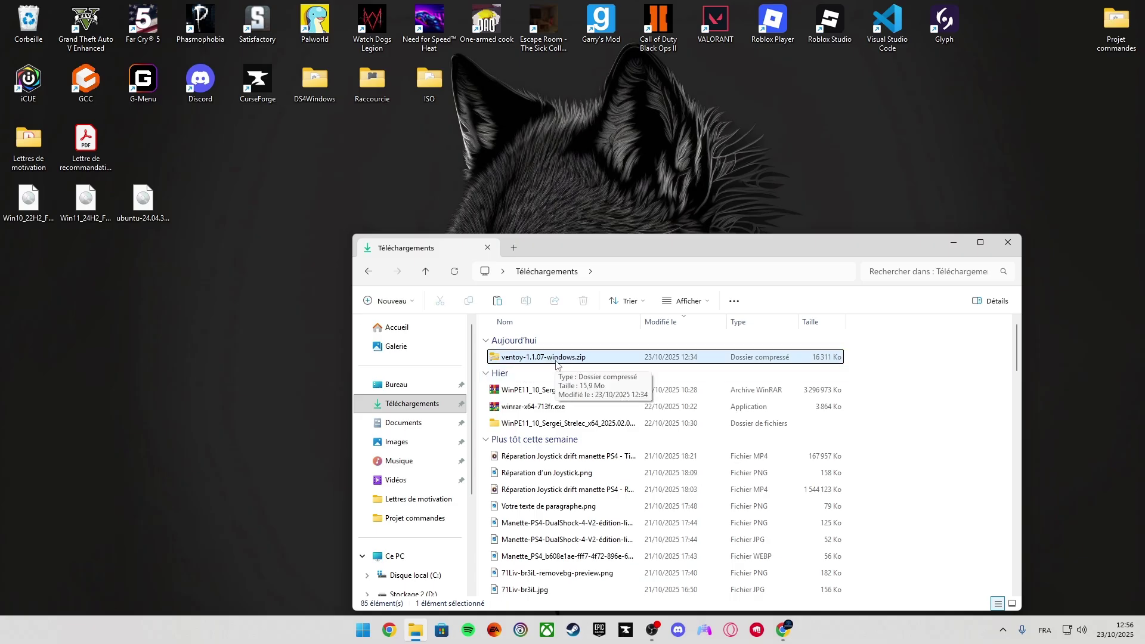
- Extract all of ventoy-1.1.07-windows.zip within Téléchargements and close the extra window showing the extracted folder
{"action": "right_click", "coordinate": [556, 364]}
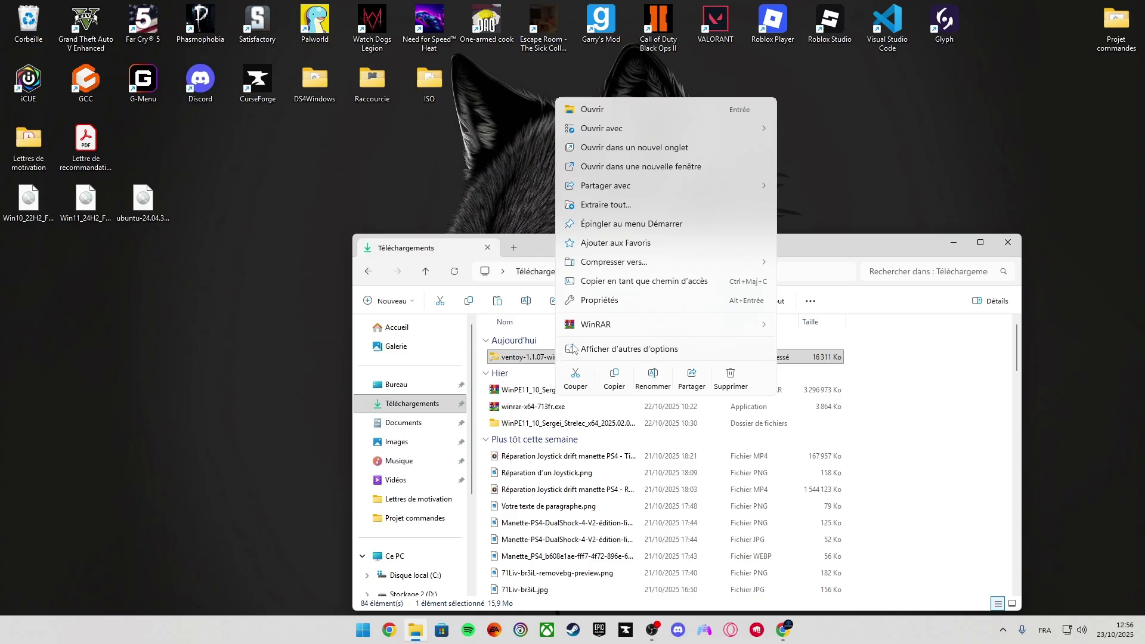
{"action": "left_click", "coordinate": [608, 206]}
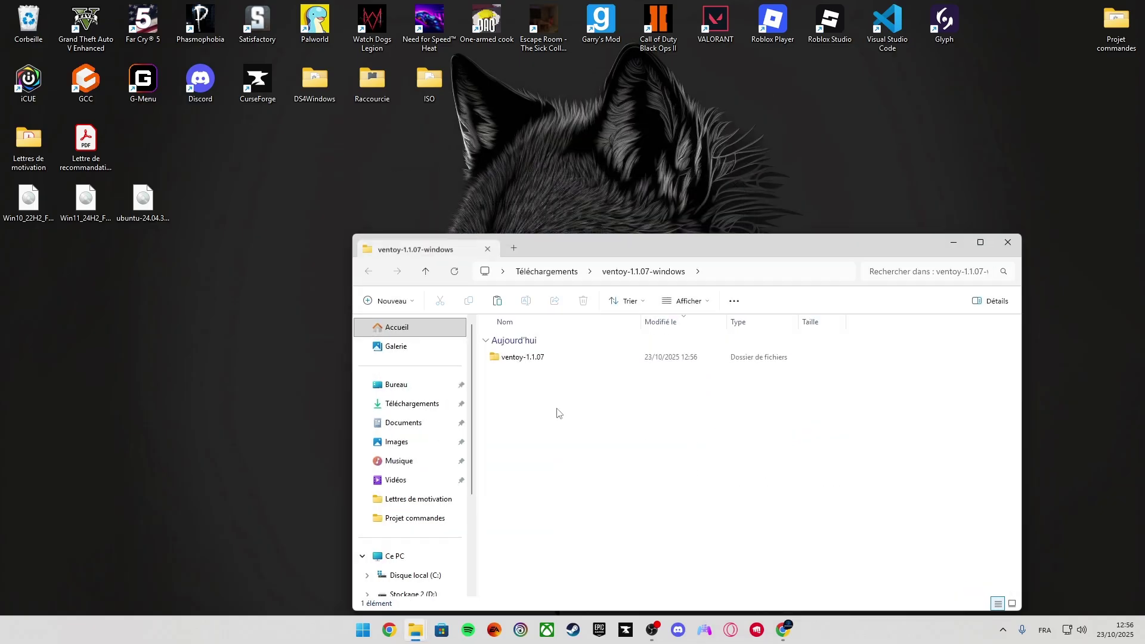
{"action": "left_click_drag", "start_coordinate": [597, 247], "coordinate": [518, 194]}
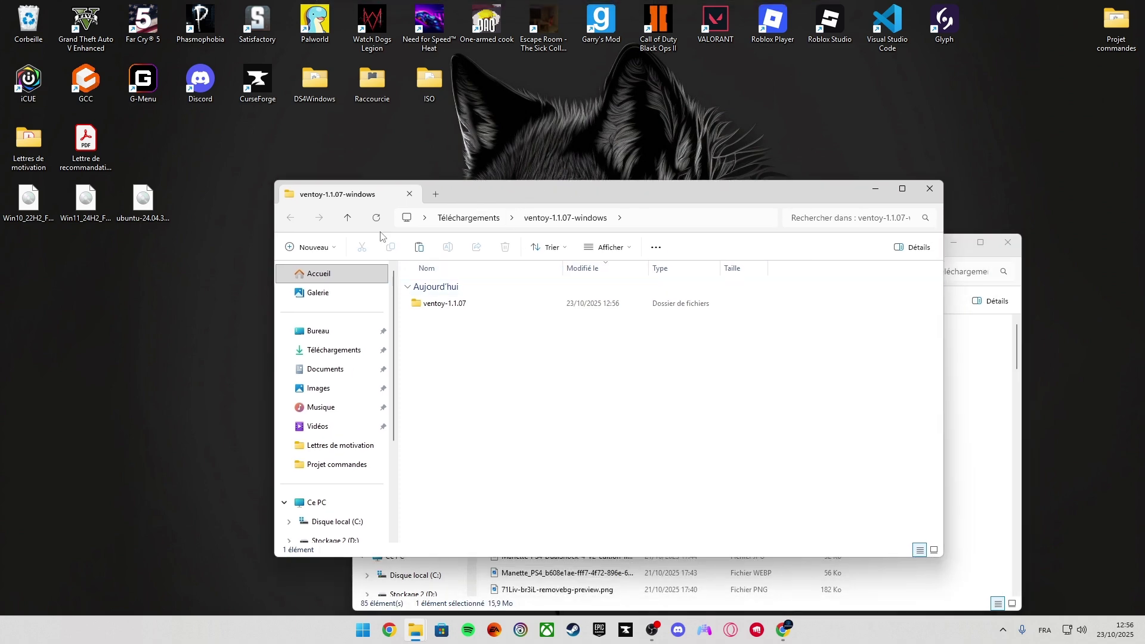
{"action": "left_click", "coordinate": [931, 190]}
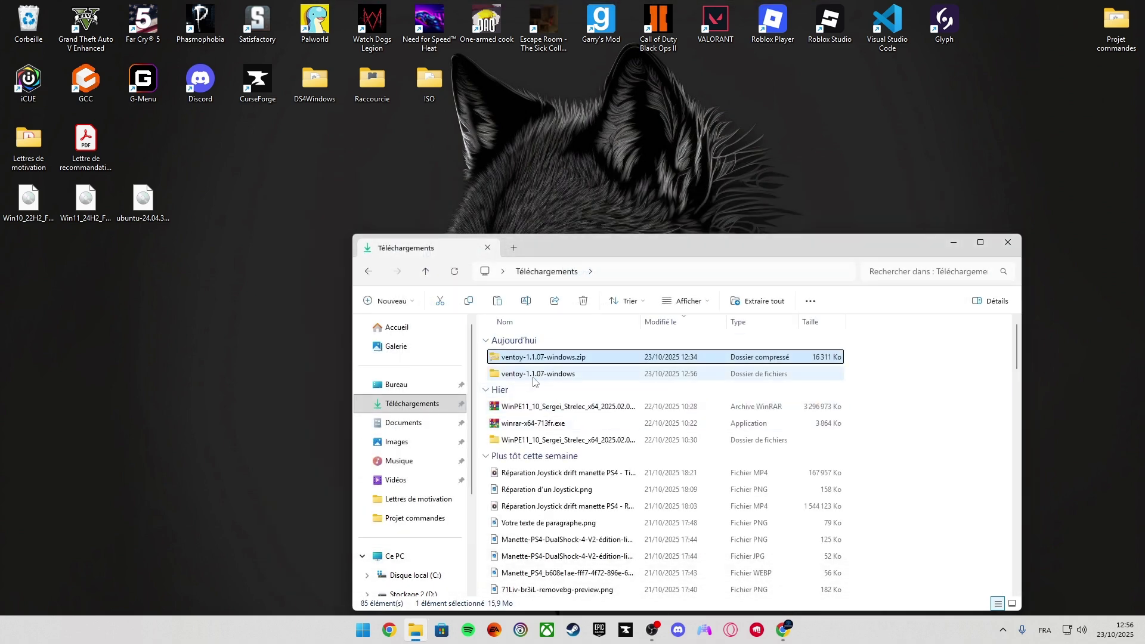
- Open the ventoy-1.1.07 folder inside the extracted ventoy-1.1.07-windows folder and launch Ventoy2Disk.exe
{"action": "left_click", "coordinate": [533, 378]}
{"action": "double_click", "coordinate": [600, 379]}
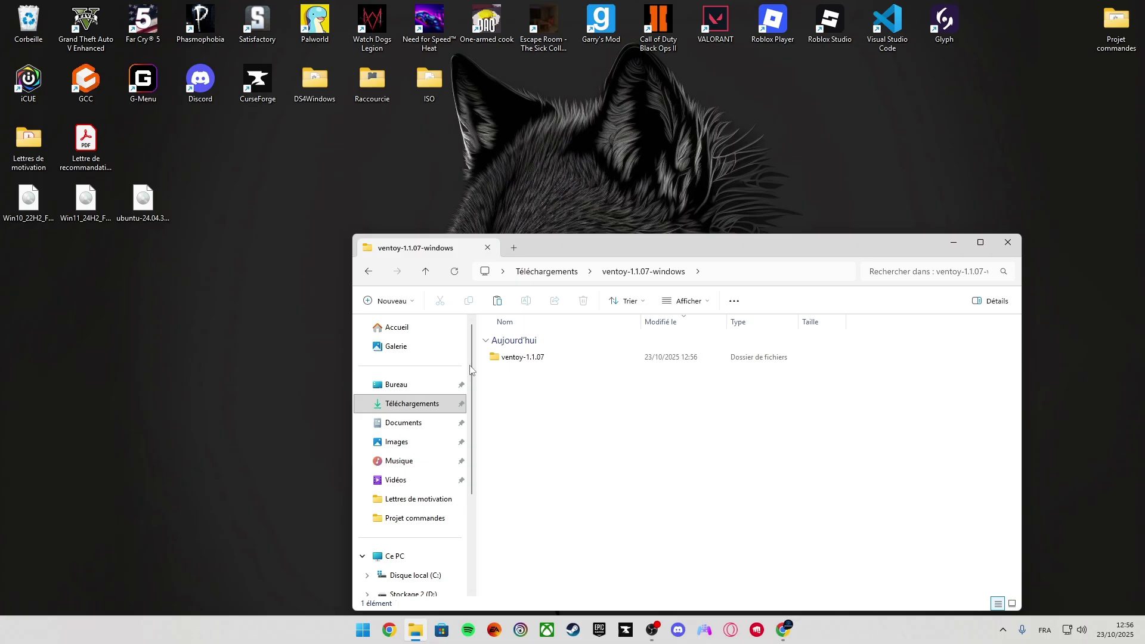
{"action": "double_click", "coordinate": [540, 361]}
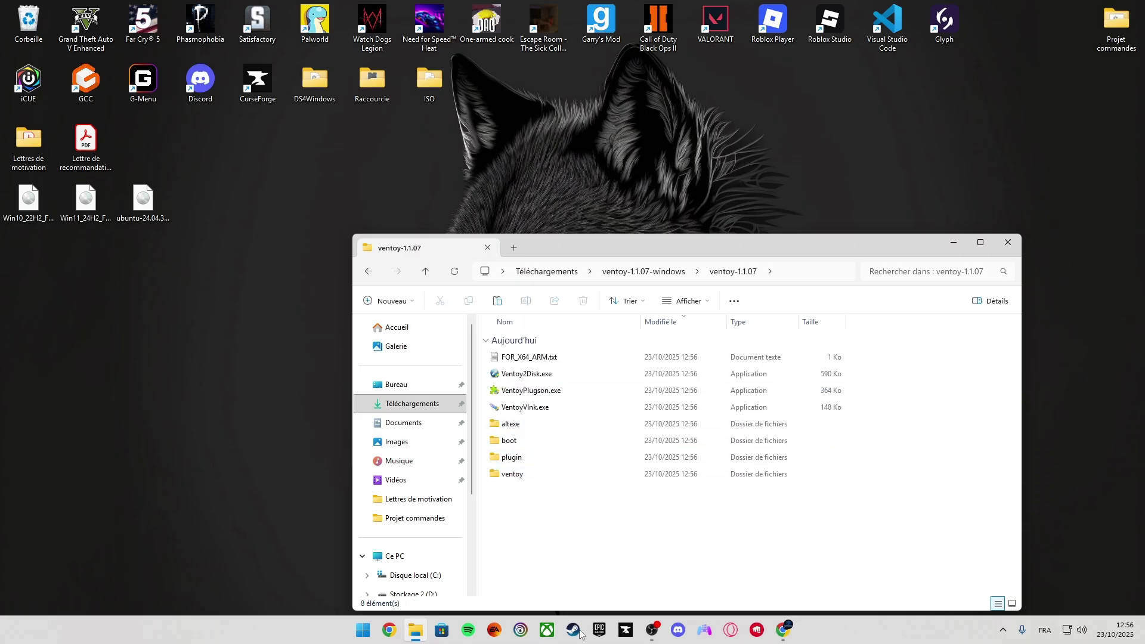
{"action": "double_click", "coordinate": [515, 375]}
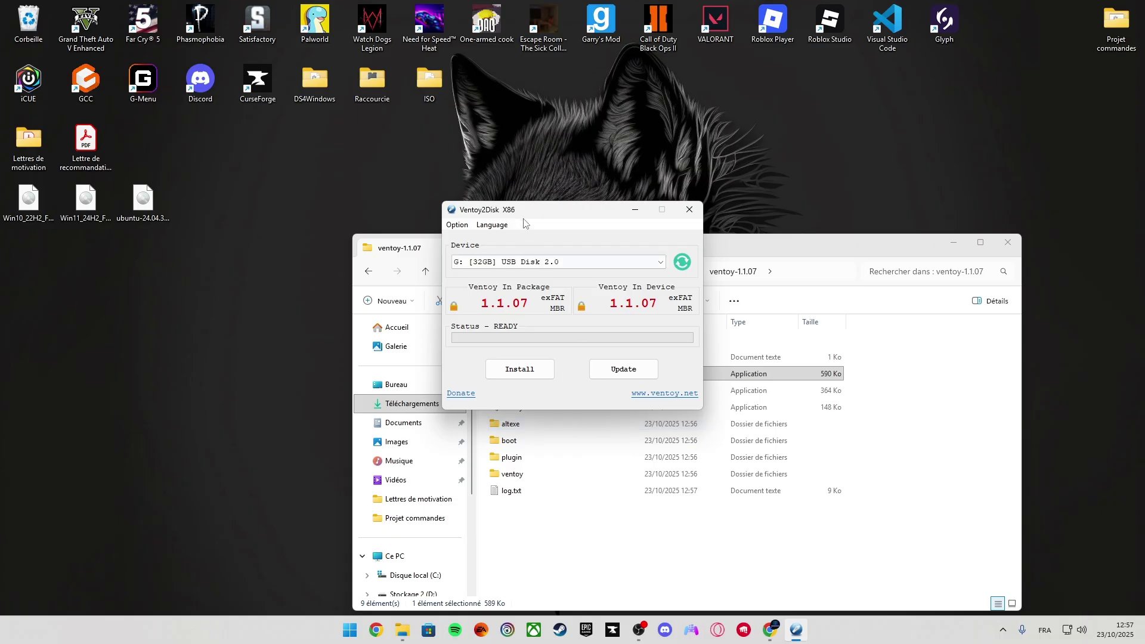
- Check the available devices in Ventoy2Disk and keep G: [32GB] USB Disk 2.0 as the target
{"action": "left_click_drag", "start_coordinate": [523, 219], "coordinate": [559, 238]}
{"action": "left_click", "coordinate": [502, 287]}
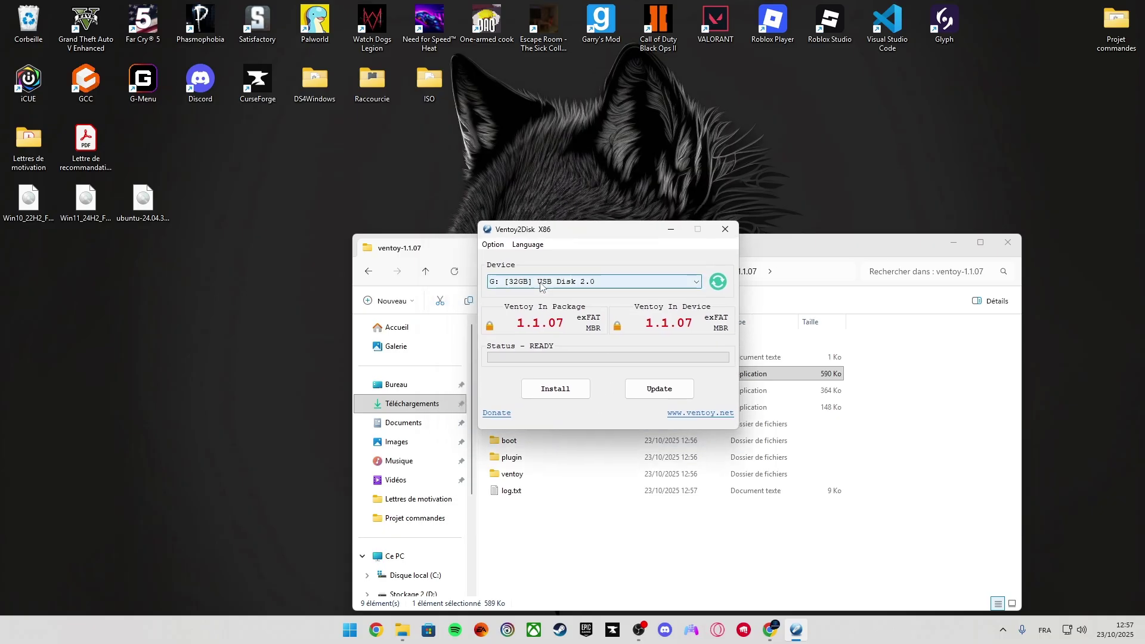
{"action": "left_click", "coordinate": [503, 287]}
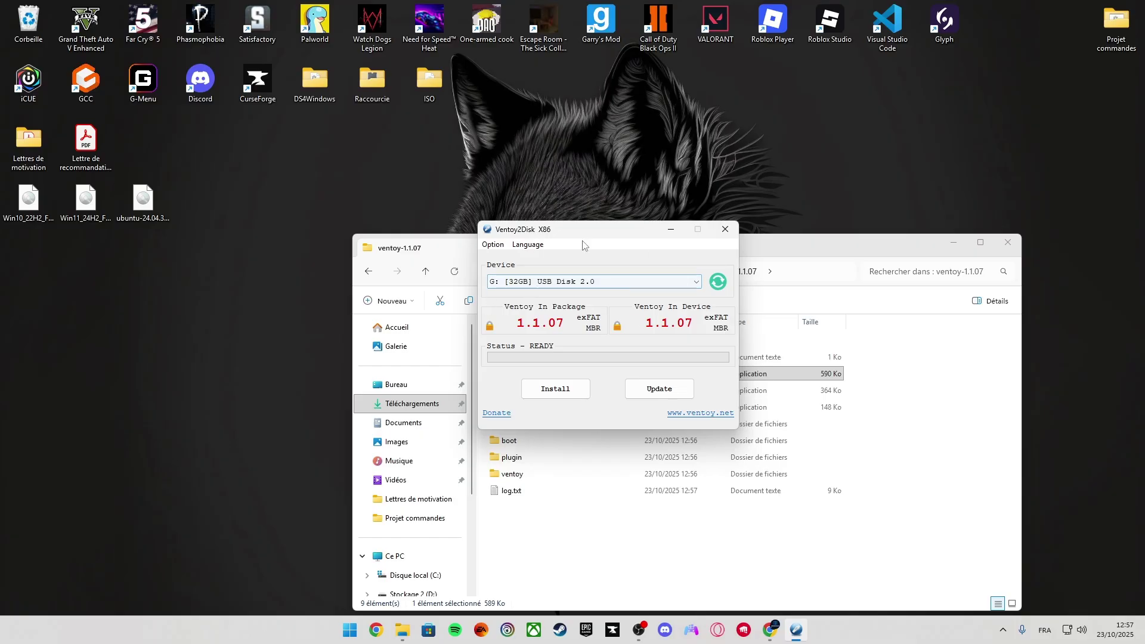
{"action": "left_click", "coordinate": [513, 283]}
{"action": "left_click", "coordinate": [699, 290]}
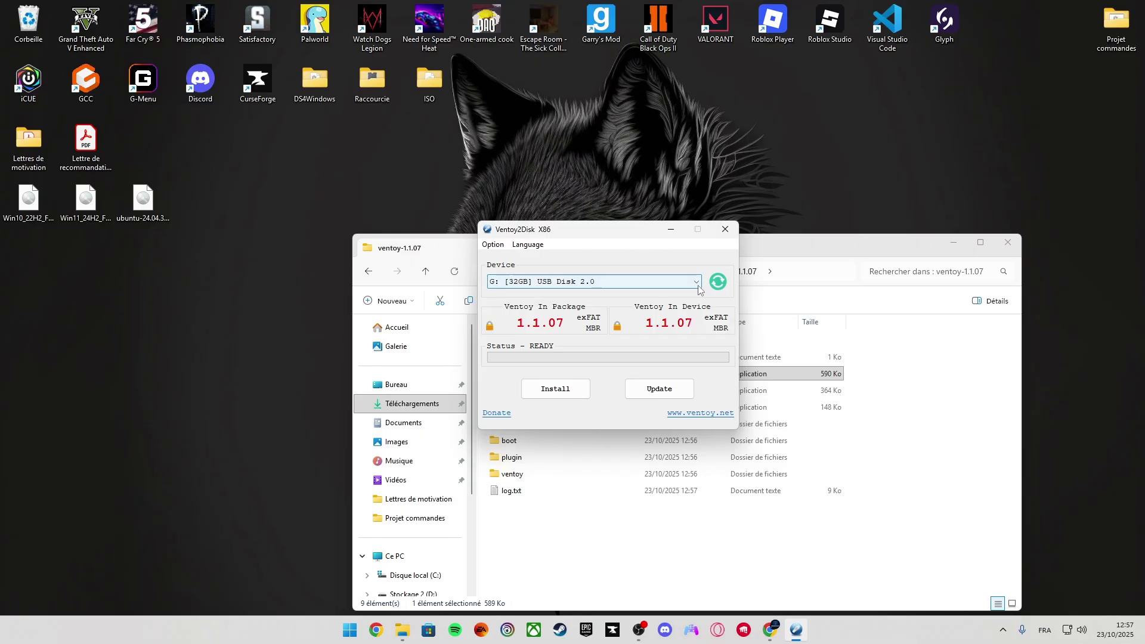
{"action": "left_click", "coordinate": [654, 284]}
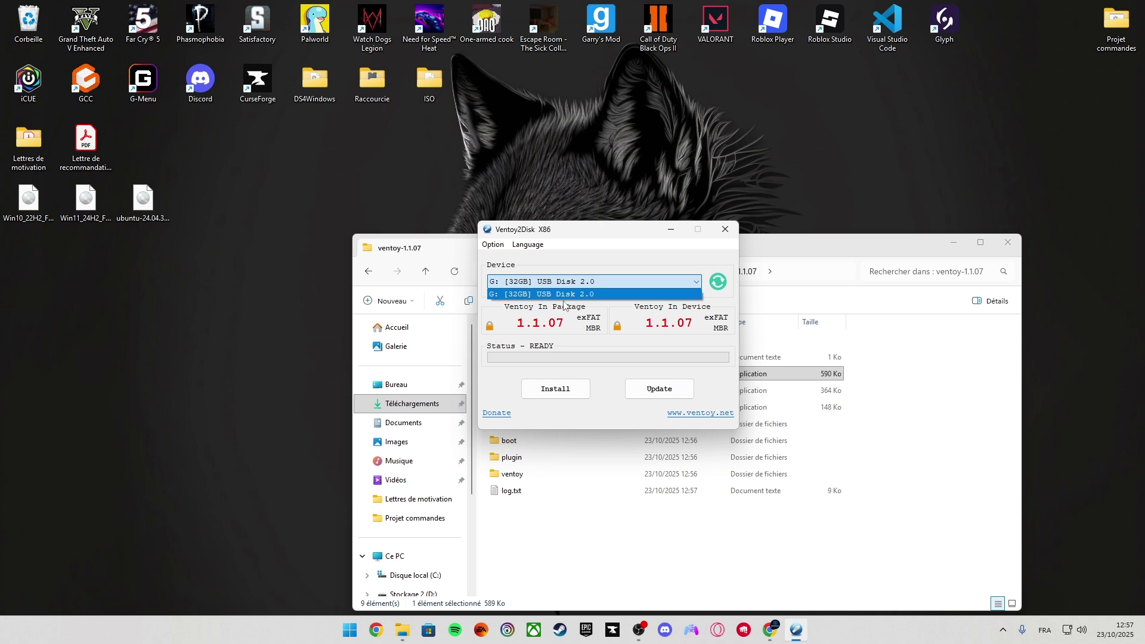
{"action": "left_click", "coordinate": [607, 375]}
- Try to start the Ventoy installation, answering the data-loss confirmation with "Yes"
{"action": "left_click", "coordinate": [578, 404]}
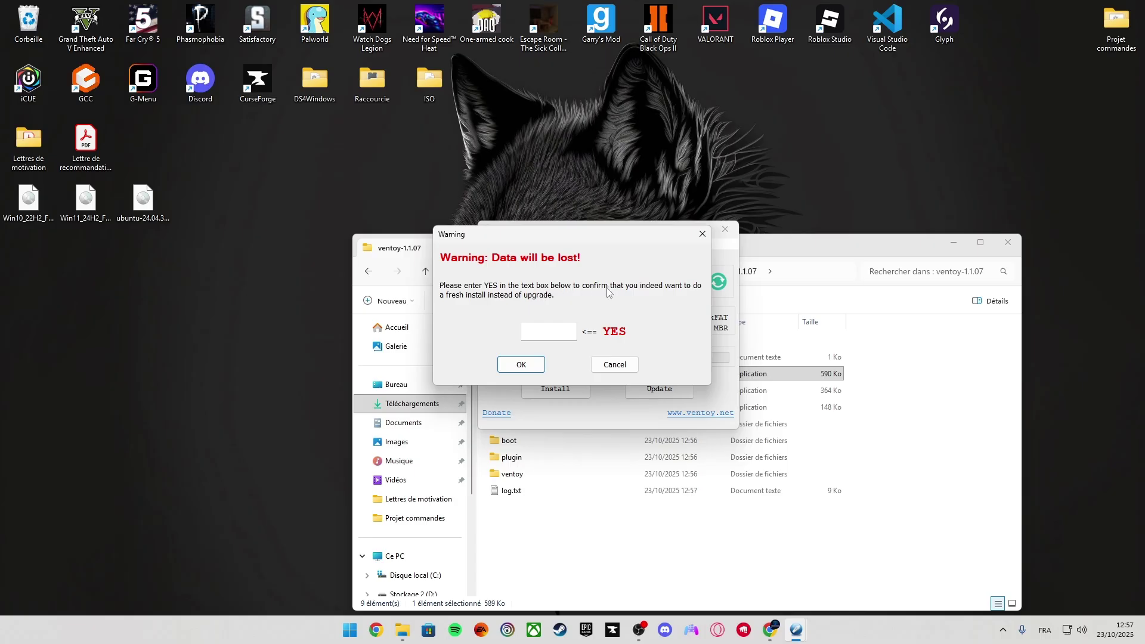
{"action": "left_click", "coordinate": [550, 336]}
{"action": "type", "text": "Yes"}
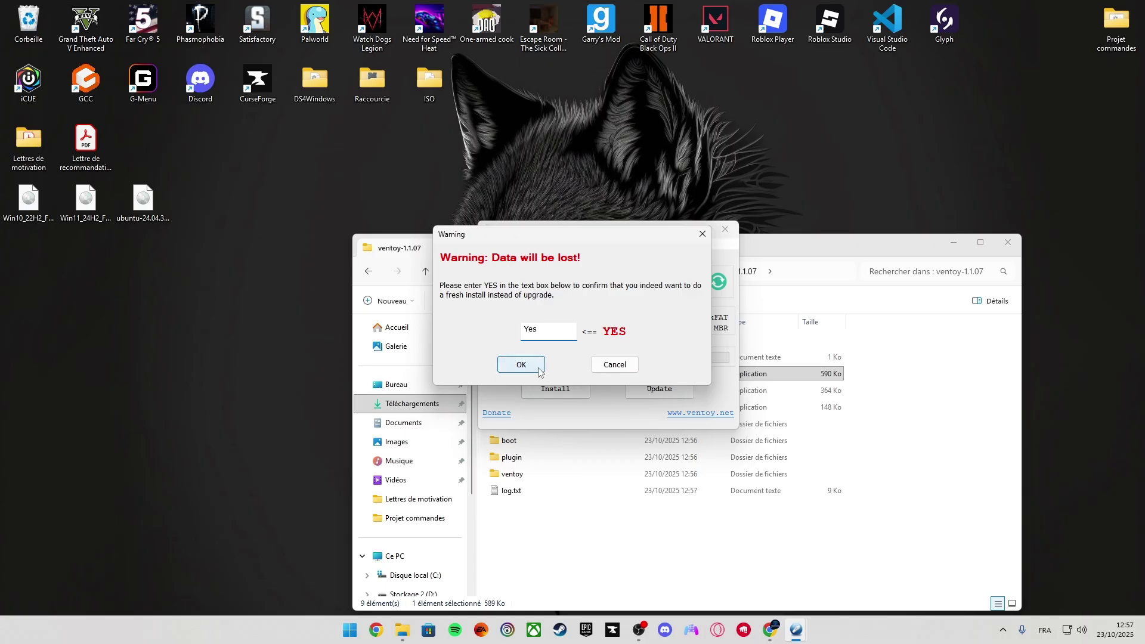
{"action": "left_click", "coordinate": [542, 367]}
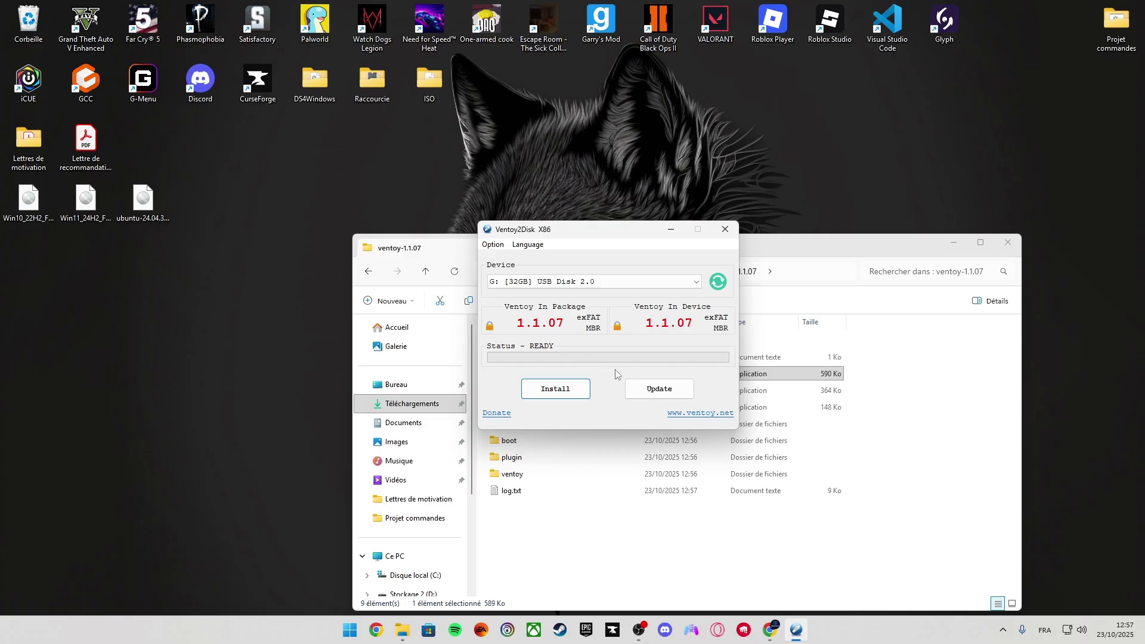
- Install Ventoy on the G: USB disk, confirming the data loss with "YES" and accepting the device formatting
{"action": "left_click", "coordinate": [570, 396]}
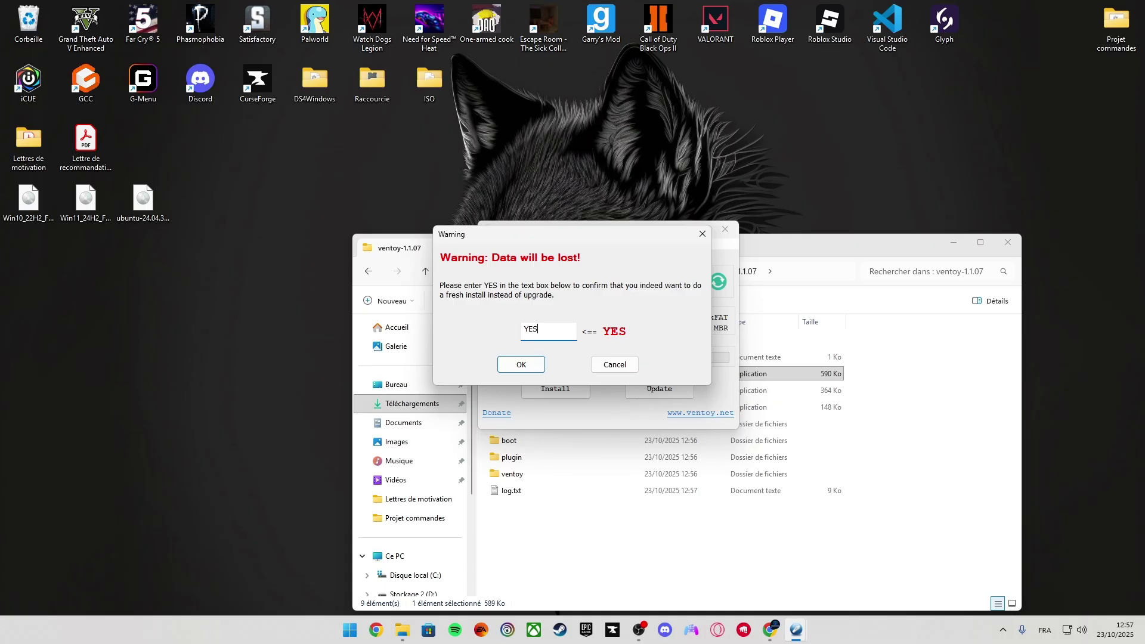
{"action": "key", "text": "Return"}
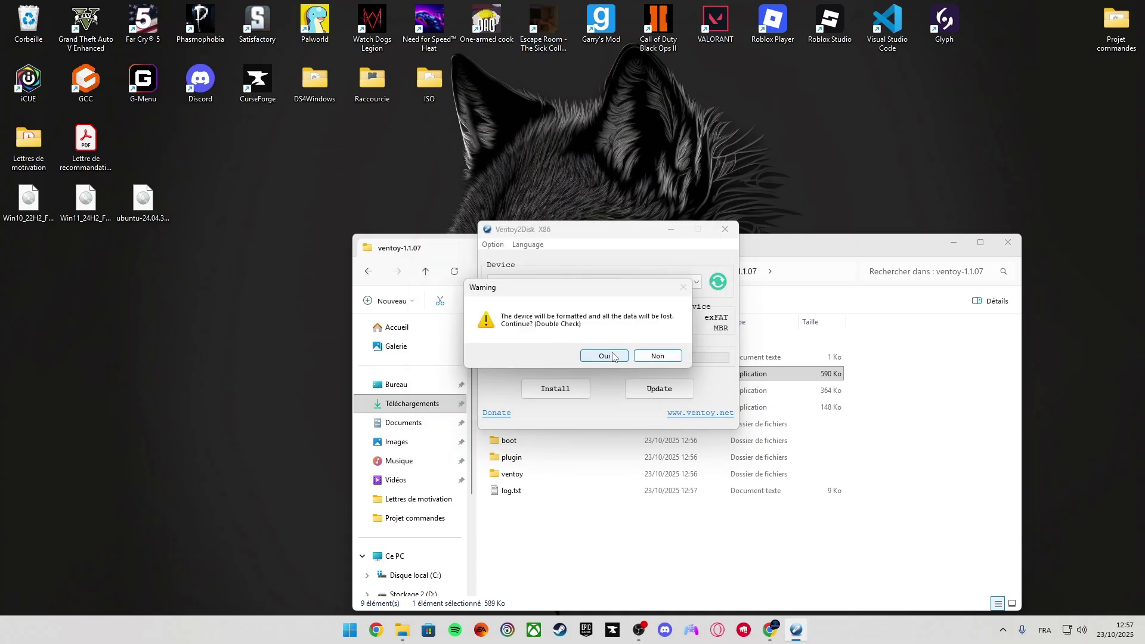
{"action": "left_click", "coordinate": [604, 356]}
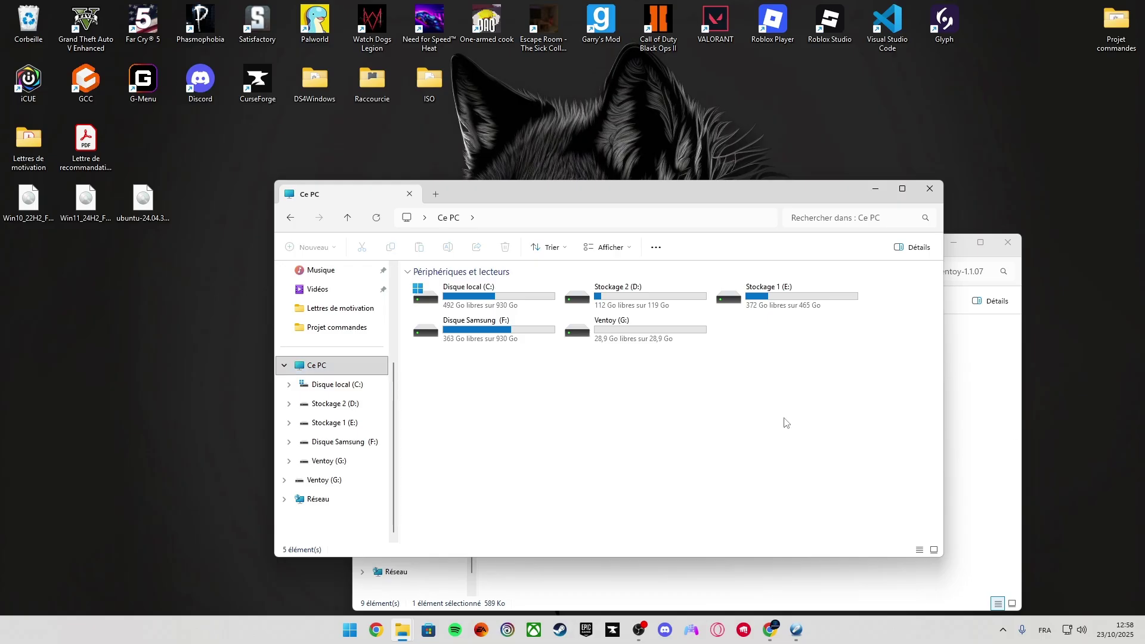
- Select the Ventoy (G:) drive in File Explorer's Ce PC and close Ventoy2Disk after acknowledging its installation notice
{"action": "left_click", "coordinate": [631, 318]}
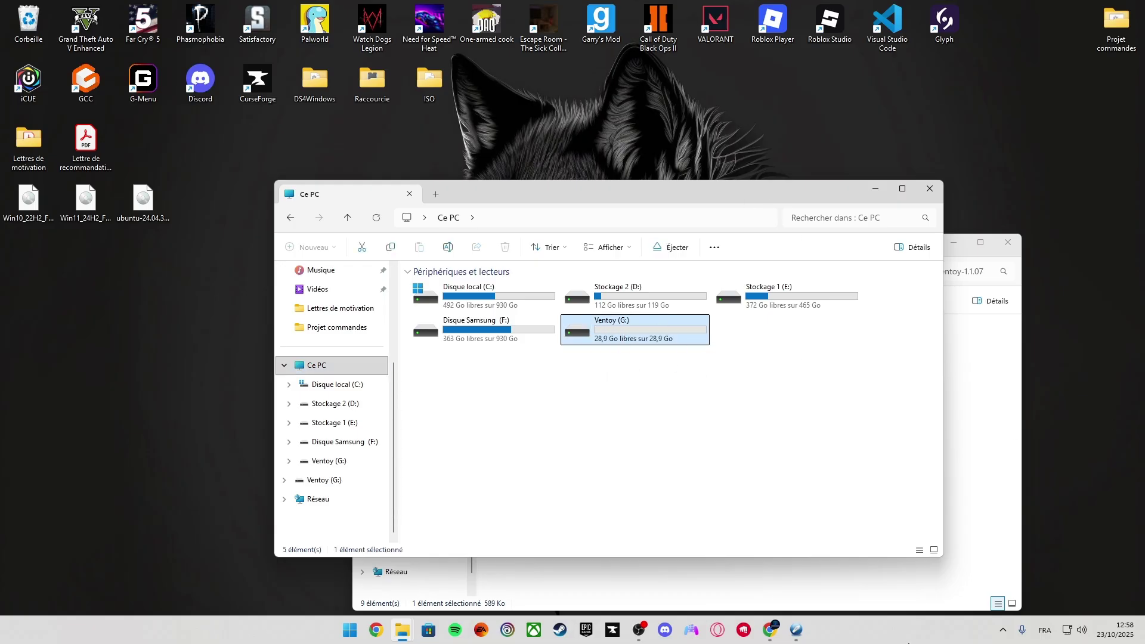
{"action": "left_click", "coordinate": [796, 630]}
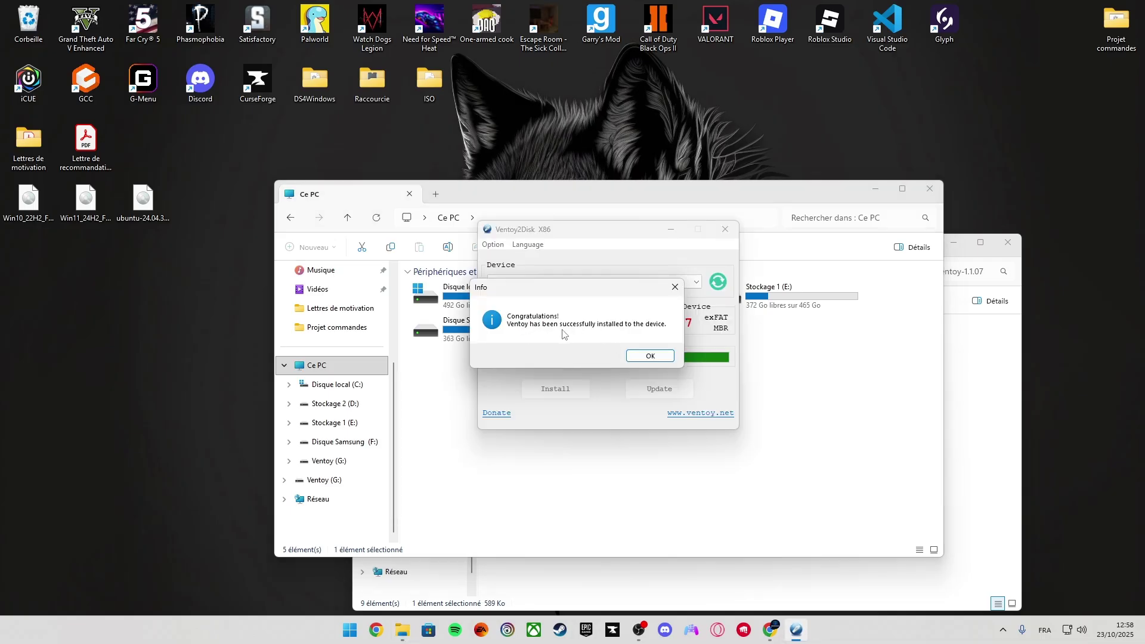
{"action": "left_click", "coordinate": [651, 356]}
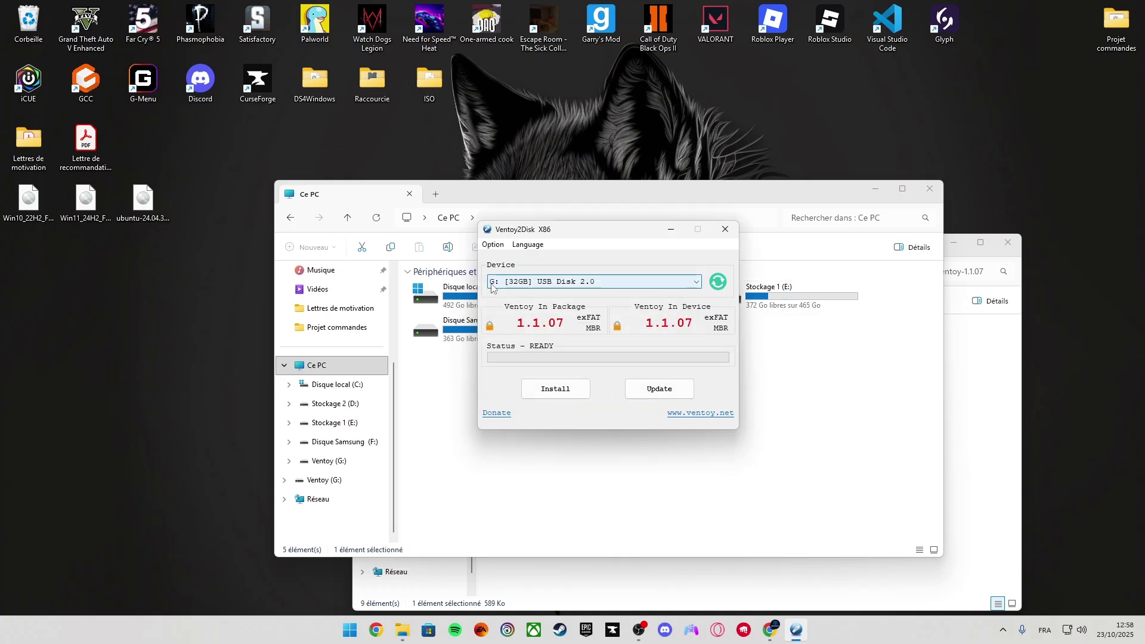
{"action": "left_click", "coordinate": [725, 229]}
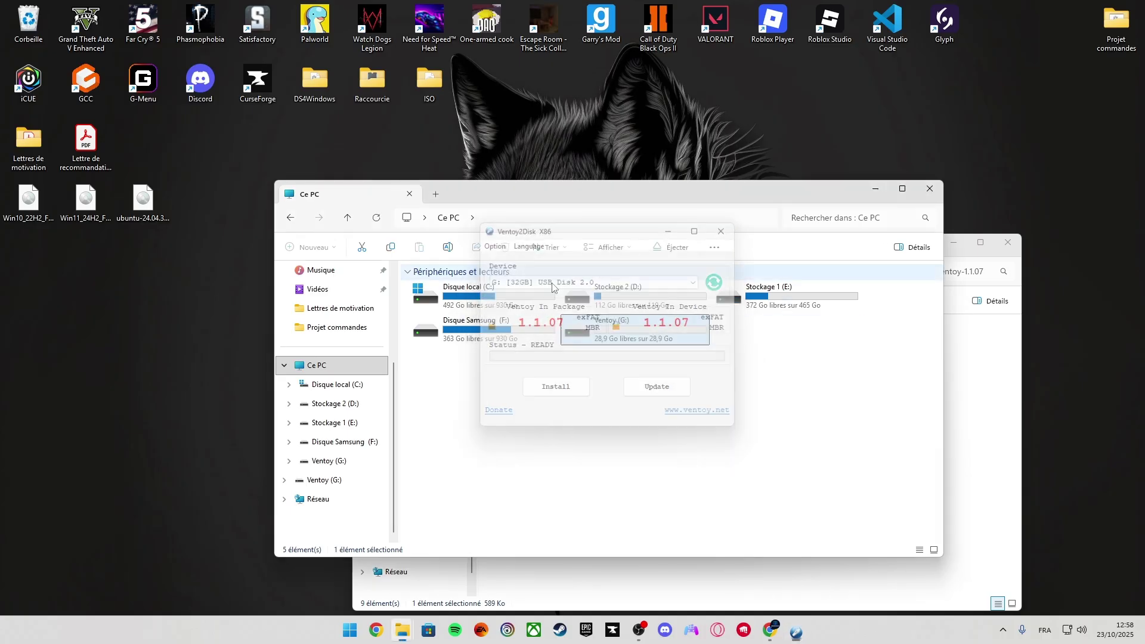
- Open the Ventoy (G:) drive and copy ubuntu-24.04.3-desktop-amd64.iso onto it from the desktop
{"action": "double_click", "coordinate": [626, 332]}
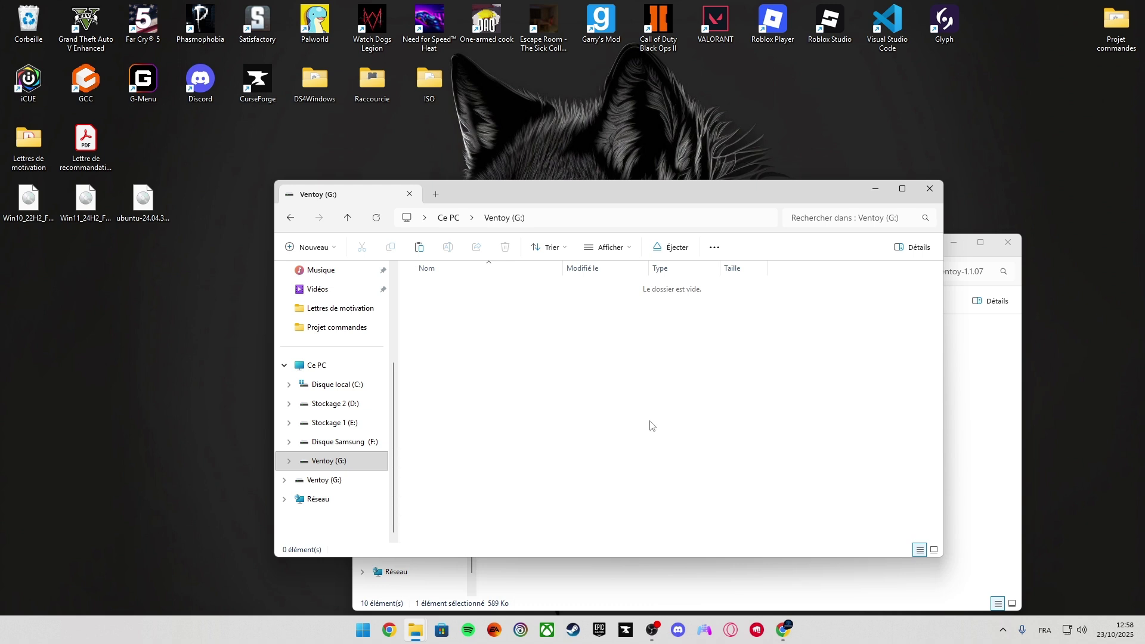
{"action": "left_click", "coordinate": [98, 280]}
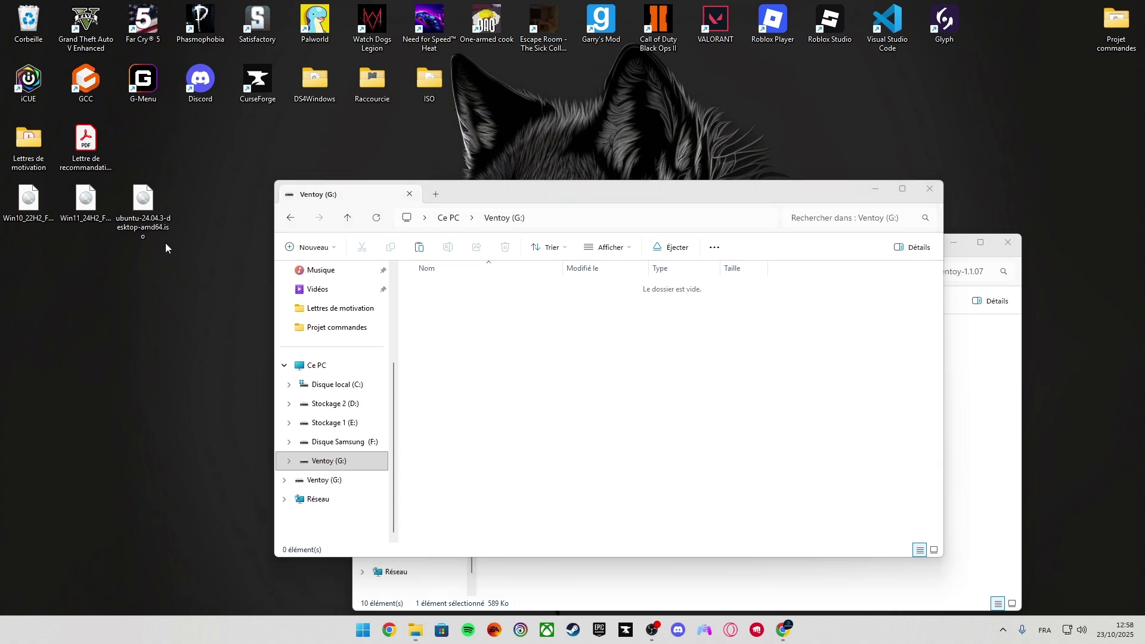
{"action": "left_click_drag", "start_coordinate": [146, 221], "coordinate": [474, 341]}
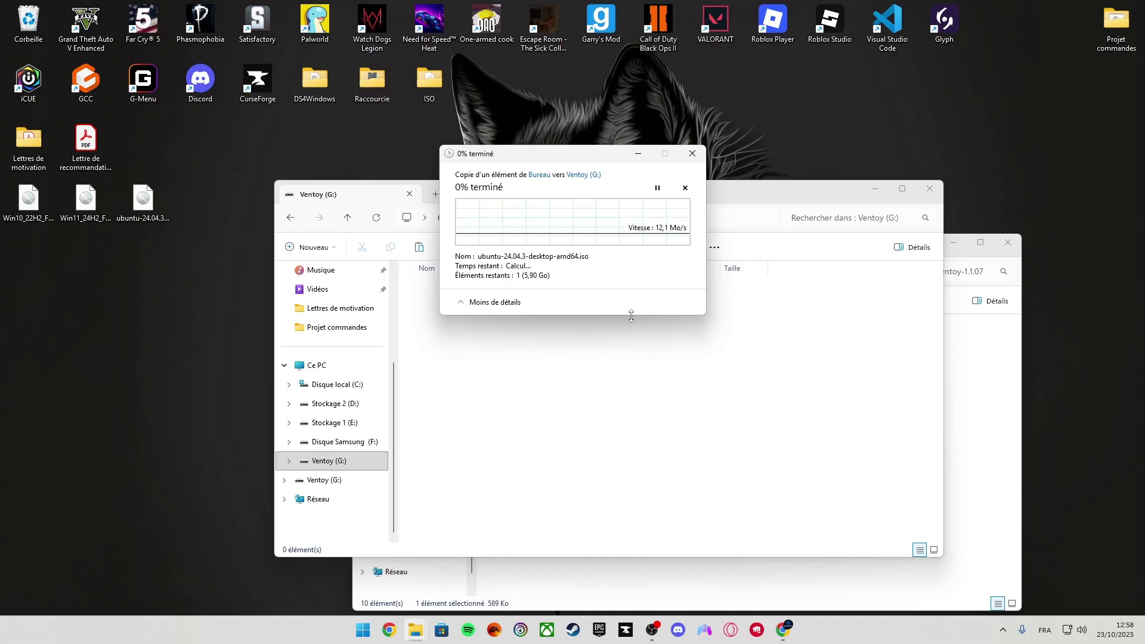
{"action": "left_click_drag", "start_coordinate": [526, 150], "coordinate": [612, 305]}
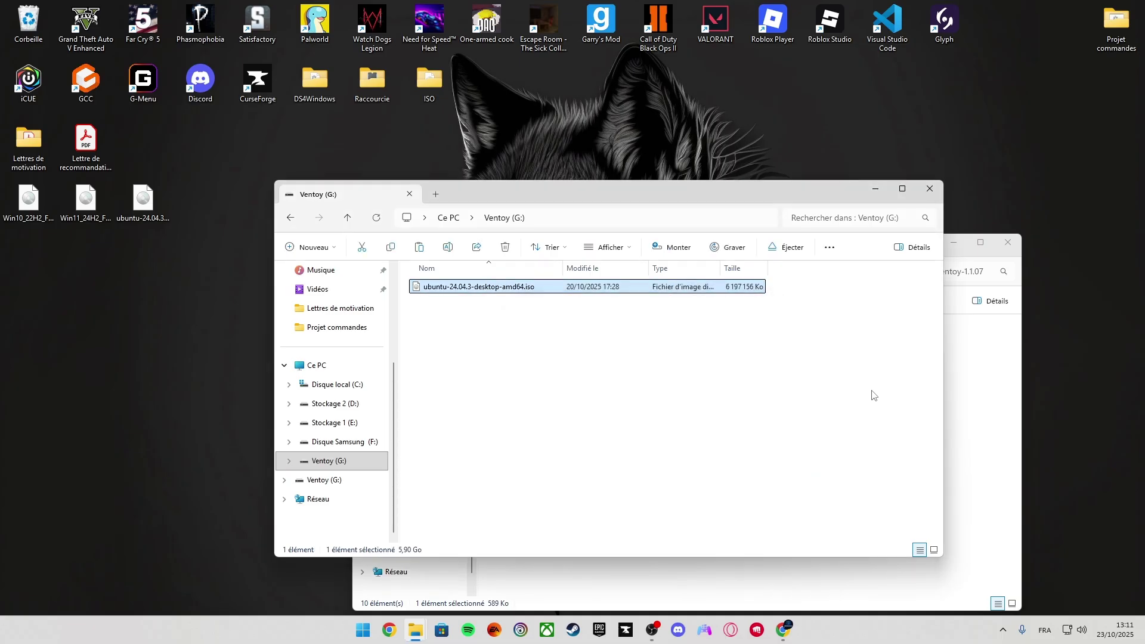
{"action": "left_click", "coordinate": [652, 385]}
- Close both File Explorer windows and safely eject the Ventoy (G:) USB disk
{"action": "left_click_drag", "start_coordinate": [477, 197], "coordinate": [503, 223]}
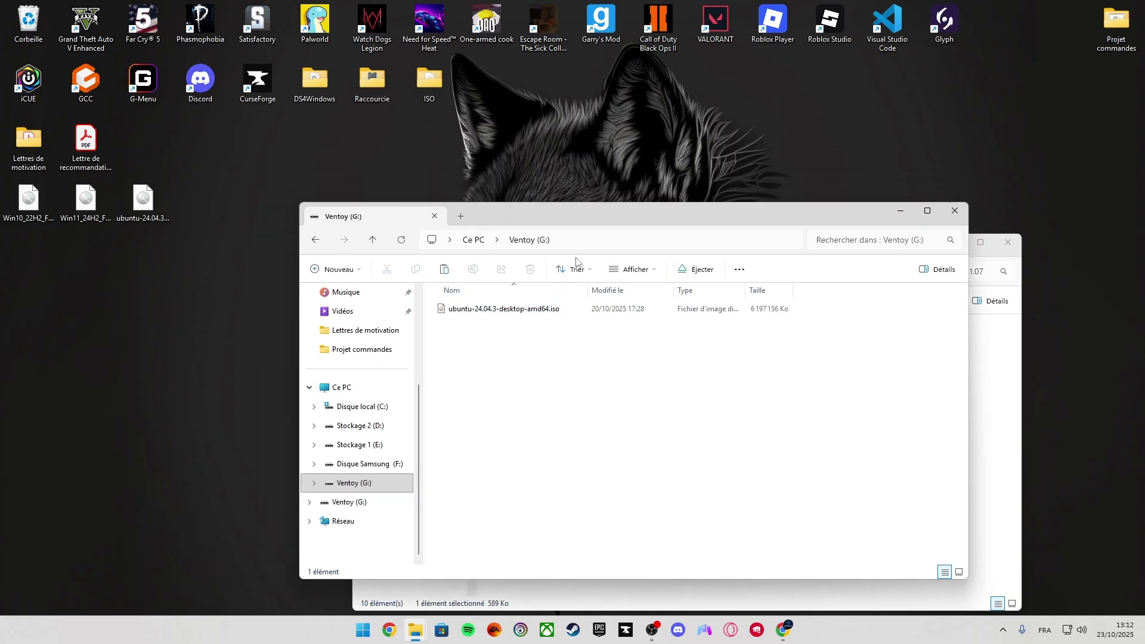
{"action": "left_click", "coordinate": [955, 211]}
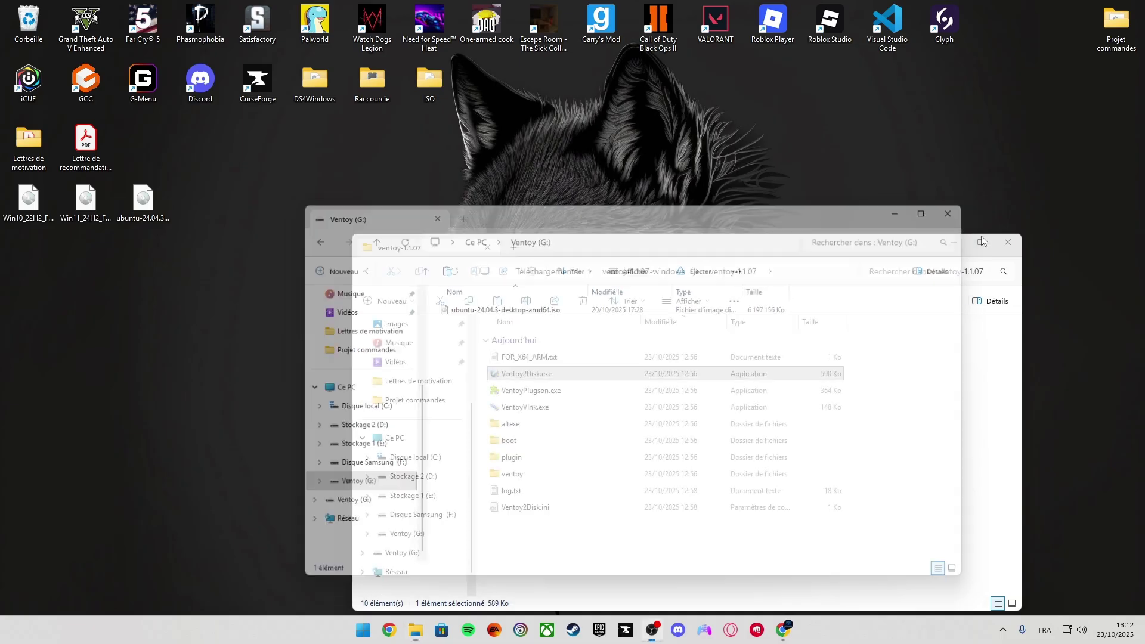
{"action": "left_click", "coordinate": [1008, 242]}
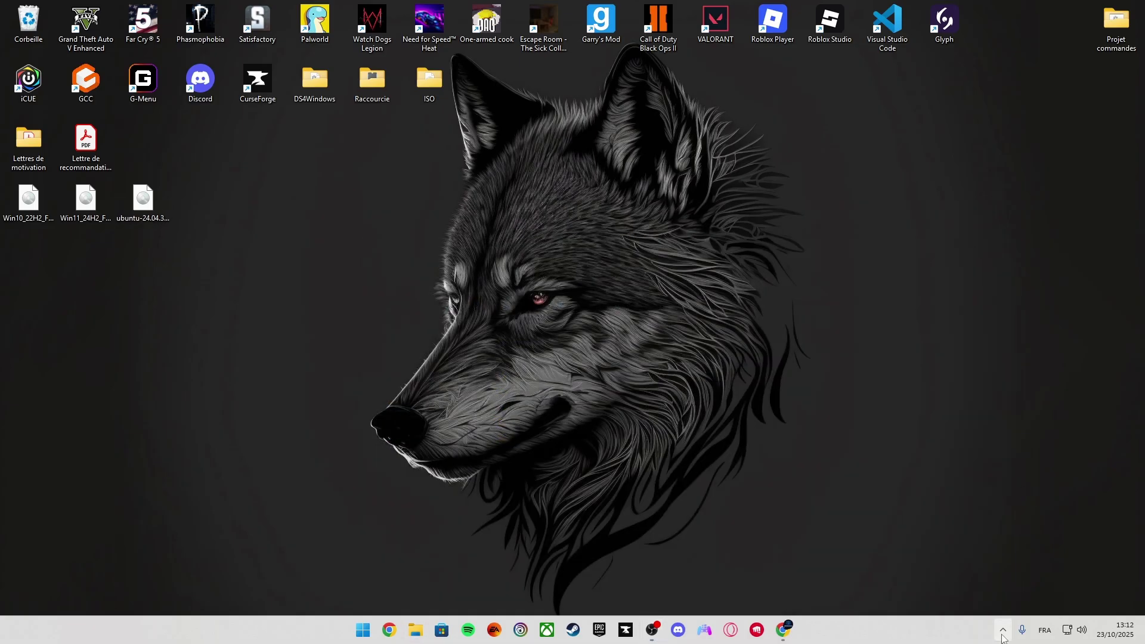
{"action": "left_click", "coordinate": [1003, 630]}
{"action": "left_click", "coordinate": [1005, 596]}
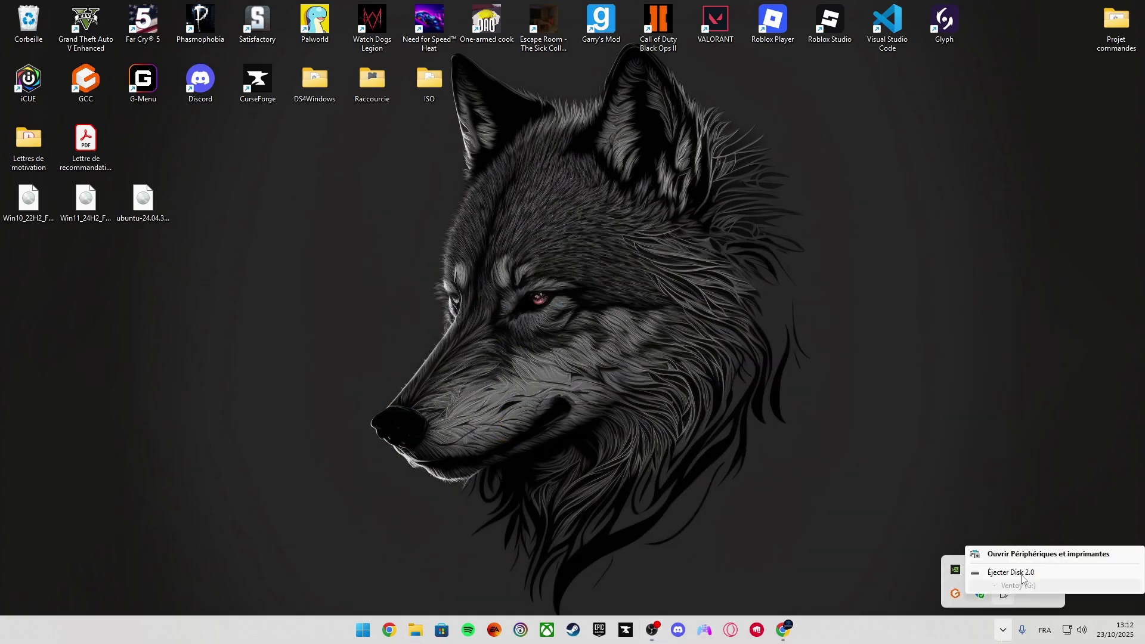
{"action": "left_click", "coordinate": [1017, 585]}
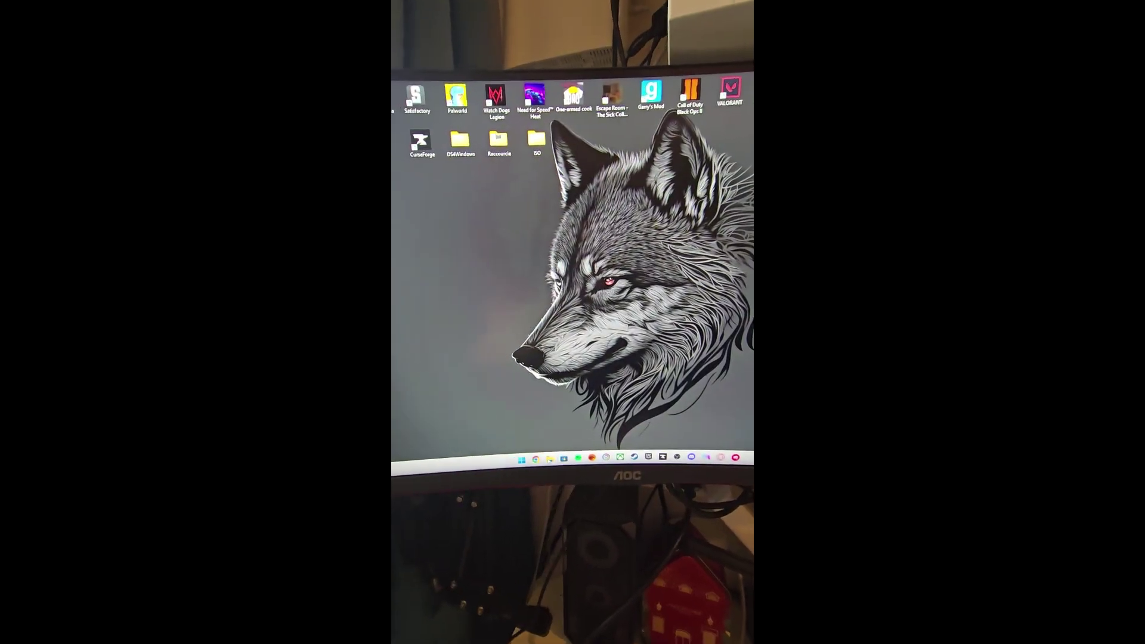
- Check the contents of the Ventoy (G:) drive in File Explorer and close the window
{"action": "key", "text": "super+e"}
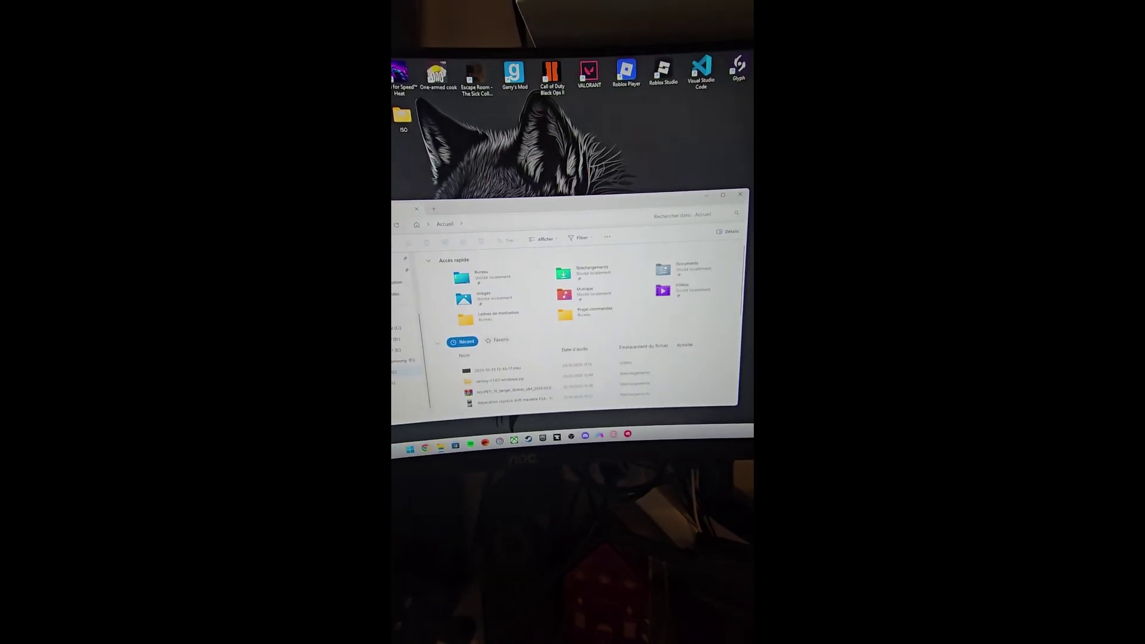
{"action": "left_click", "coordinate": [395, 398]}
{"action": "double_click", "coordinate": [540, 279]}
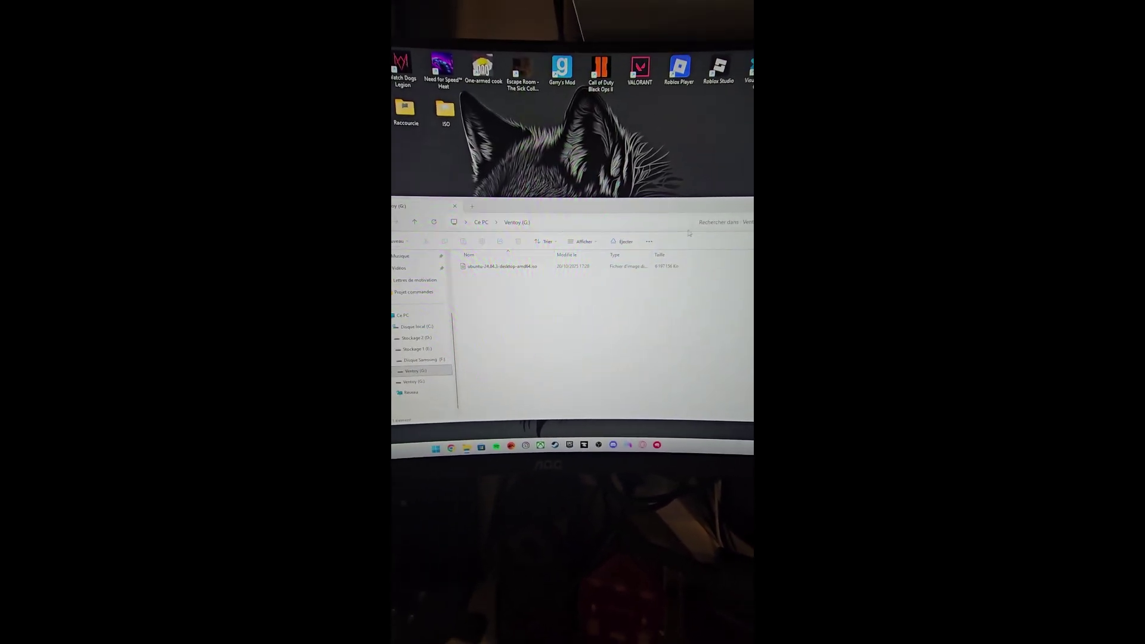
{"action": "left_click", "coordinate": [753, 197]}
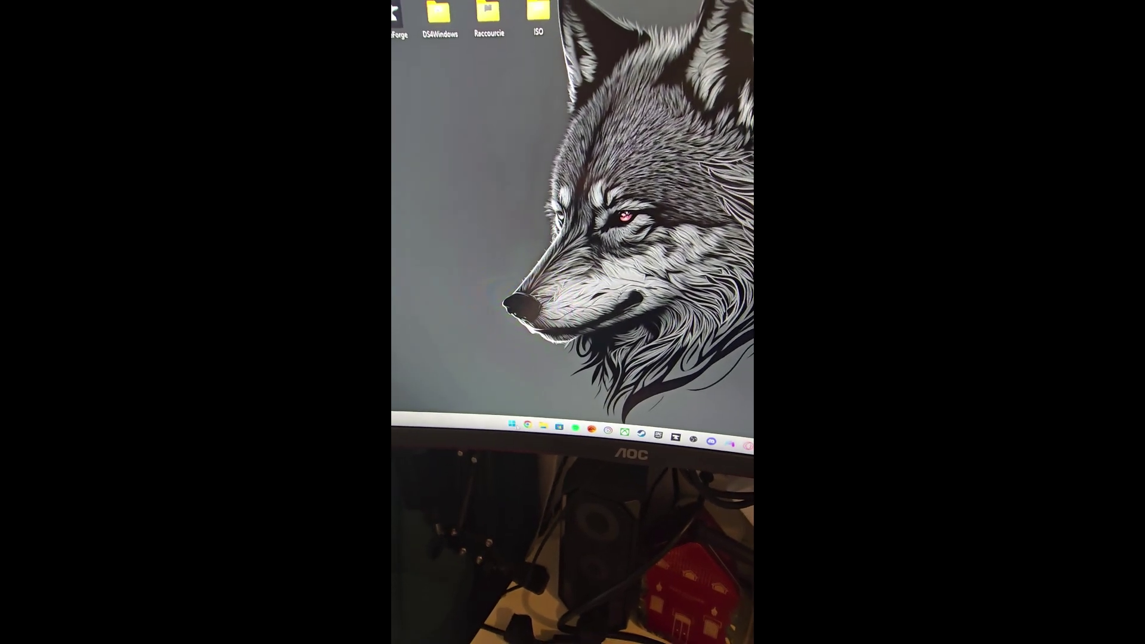
- Restart the computer from Windows
{"action": "right_click", "coordinate": [515, 426]}
{"action": "mouse_move", "coordinate": [525, 397]}
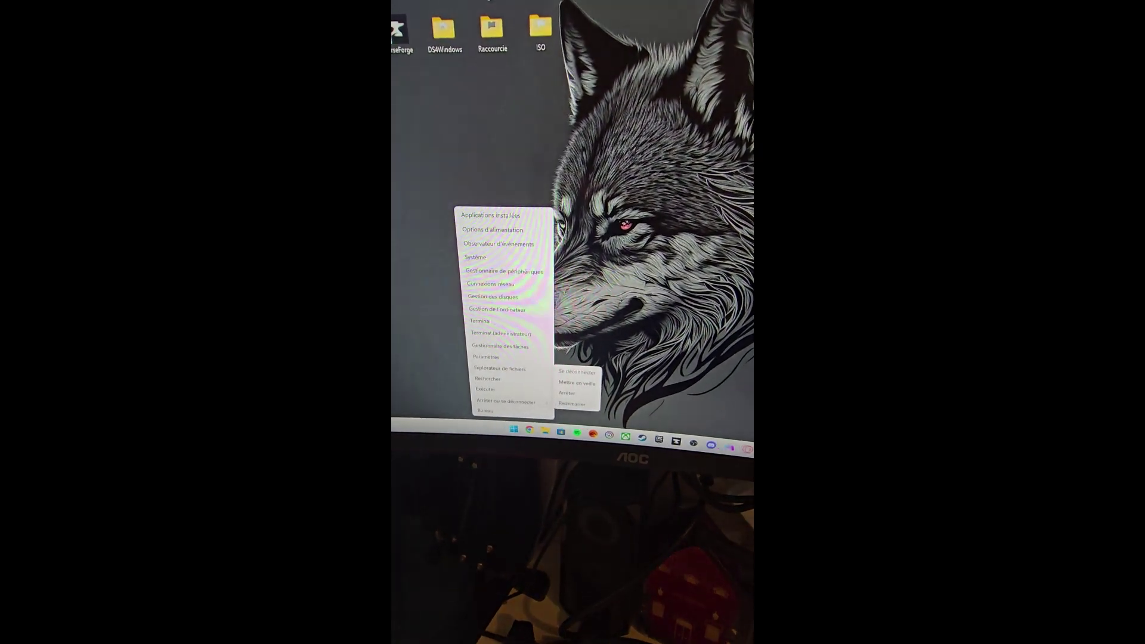
{"action": "left_click", "coordinate": [571, 404]}
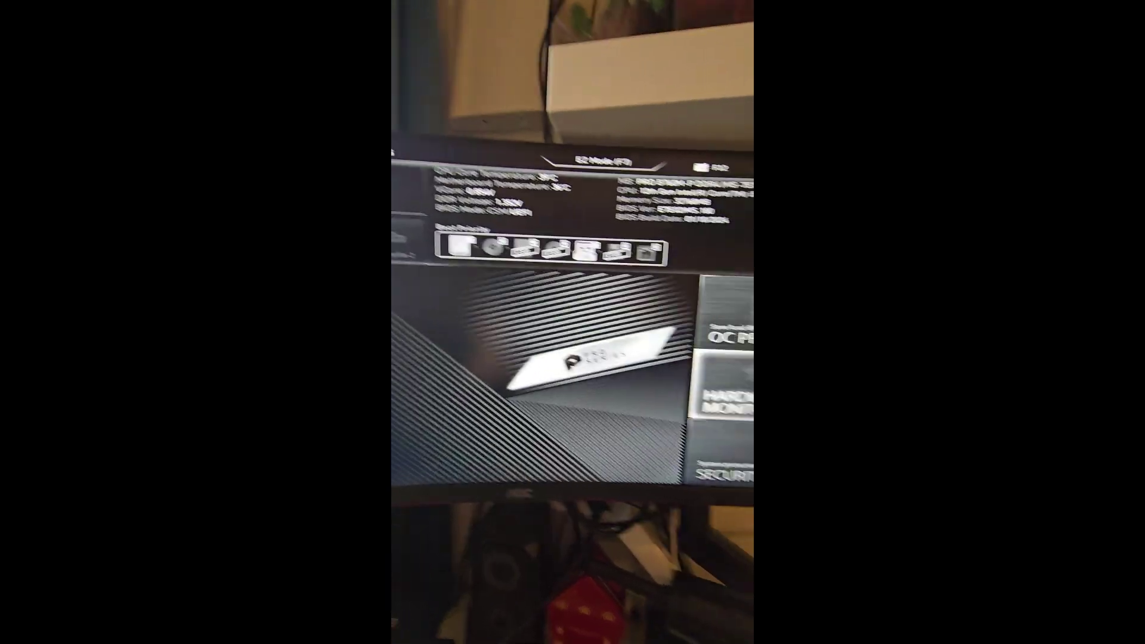
- Open the Secure Boot settings in the BIOS and set Secure Boot to Désactivé
{"action": "key", "text": "Down"}
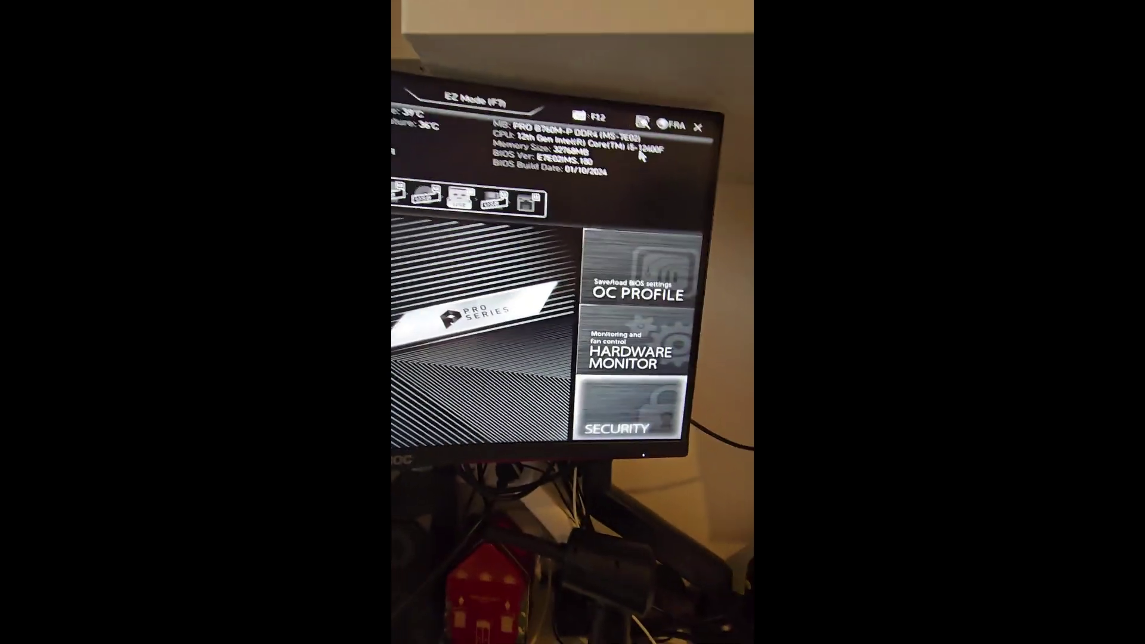
{"action": "key", "text": "Return"}
{"action": "key", "text": "Down"}
{"action": "key", "text": "Down"}
{"action": "key", "text": "Down"}
{"action": "key", "text": "Down"}
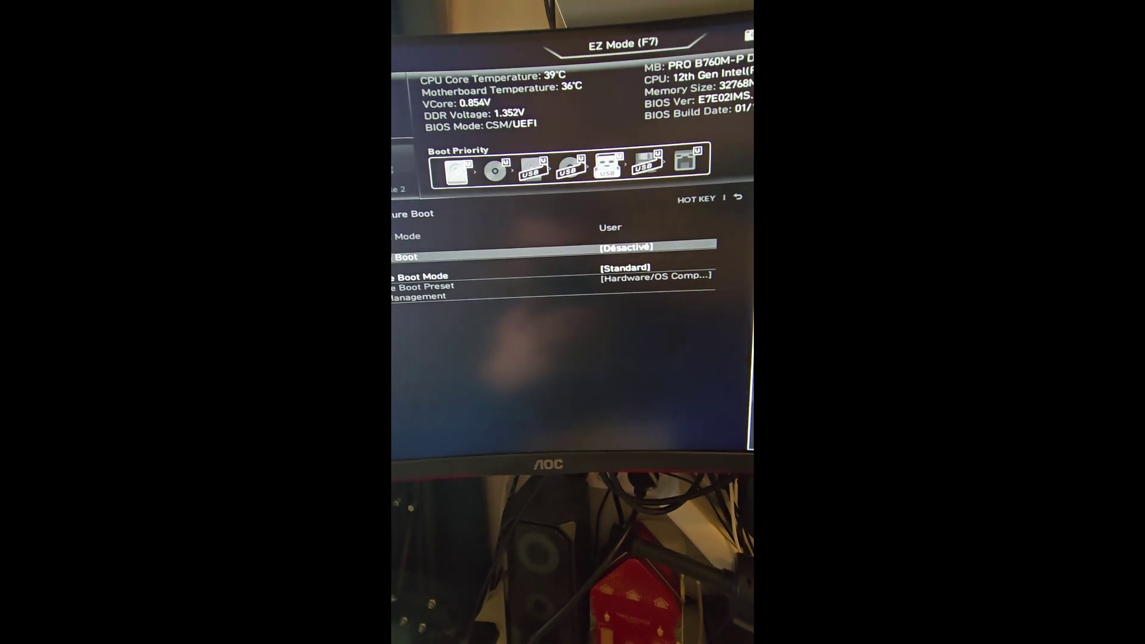
- Leave the Secure Boot settings and boot from the Boot Override entry "UEFI: USB, Partition 2 (USB)"
{"action": "key", "text": "Escape"}
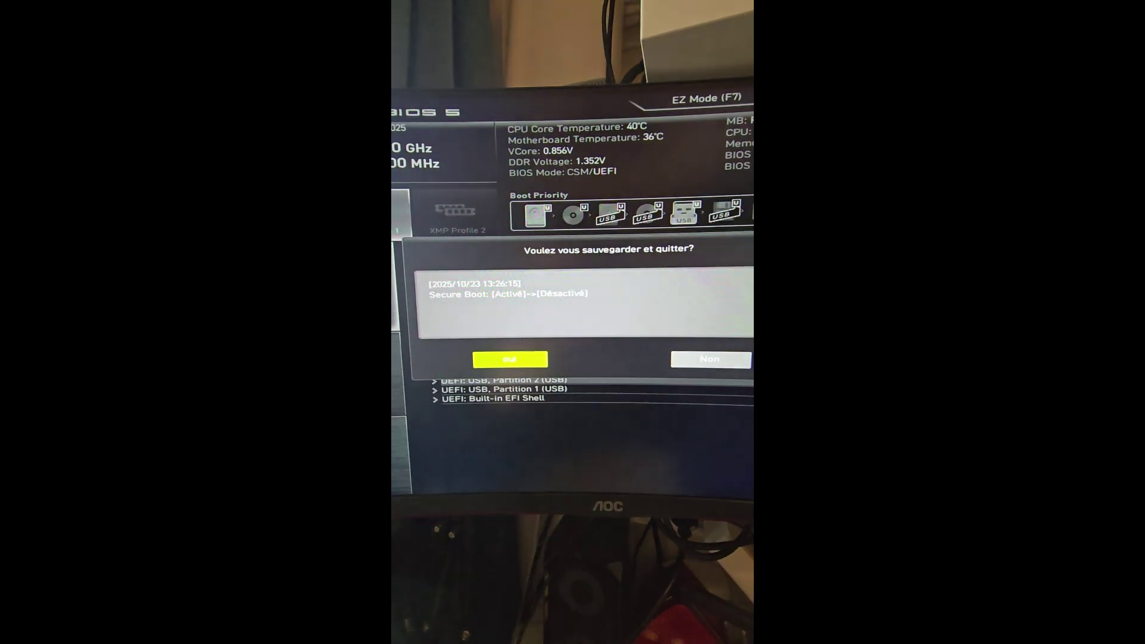
{"action": "key", "text": "Escape"}
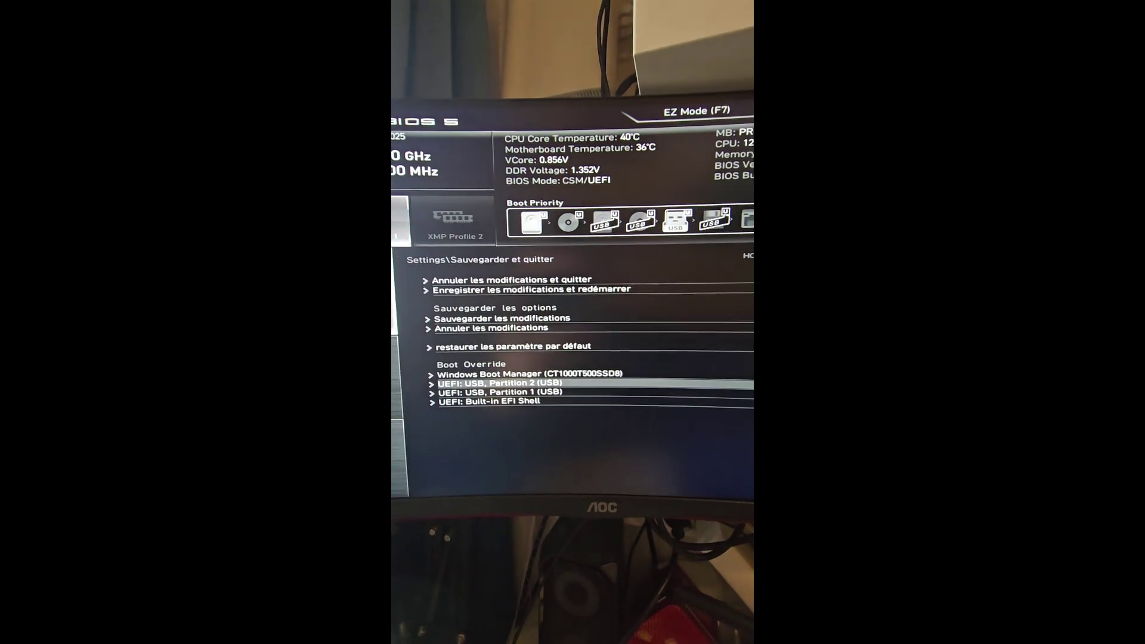
{"action": "key", "text": "Return"}
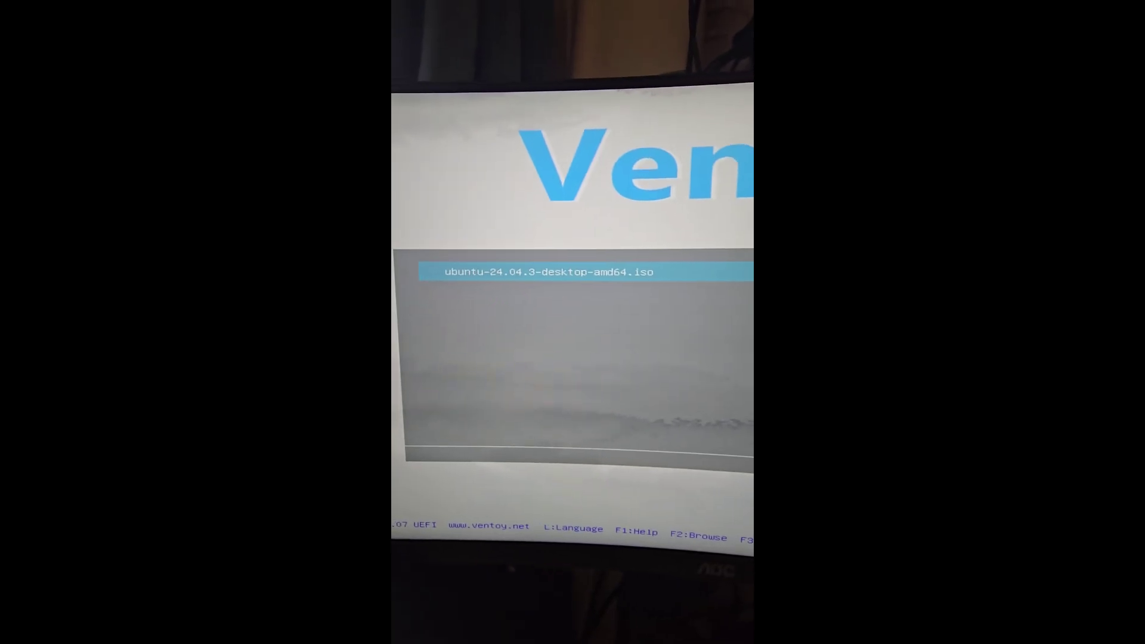
- Start ubuntu-24.04.3-desktop-amd64.iso from Ventoy with "Boot in normal mode"
{"action": "key", "text": "Return"}
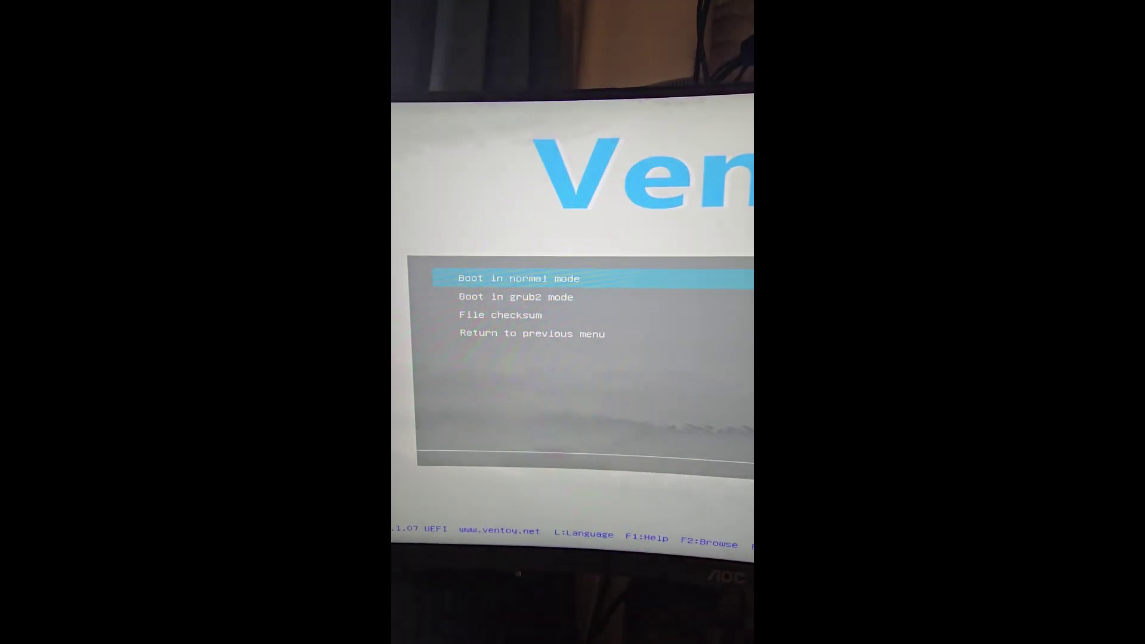
{"action": "key", "text": "Return"}
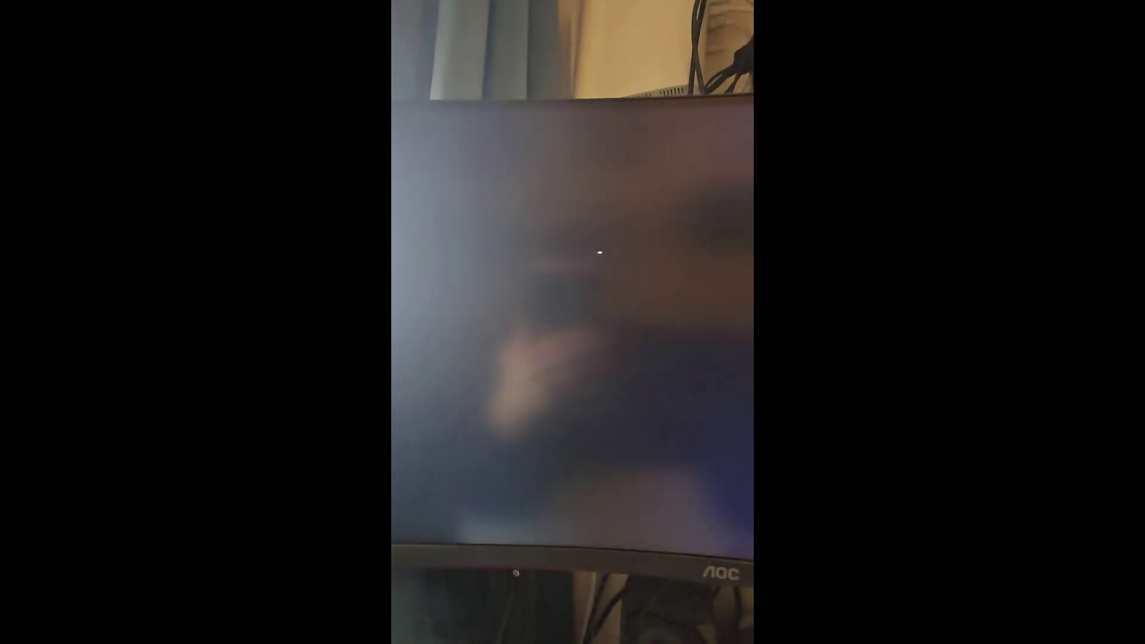